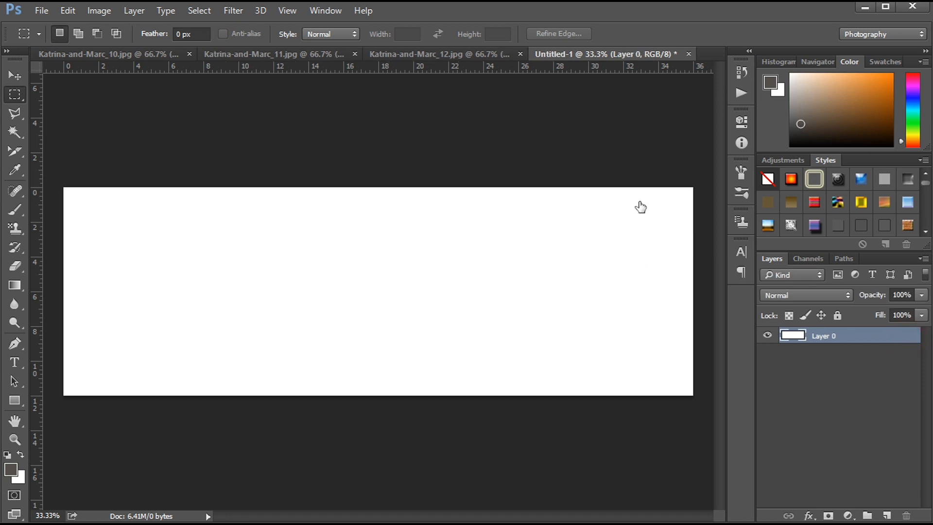
- Run the recorded action "Guides 12*36" on the blank album spread to add its layout guides
left_click(736, 92)
left_click_drag(719, 114, 718, 141)
left_click(655, 193)
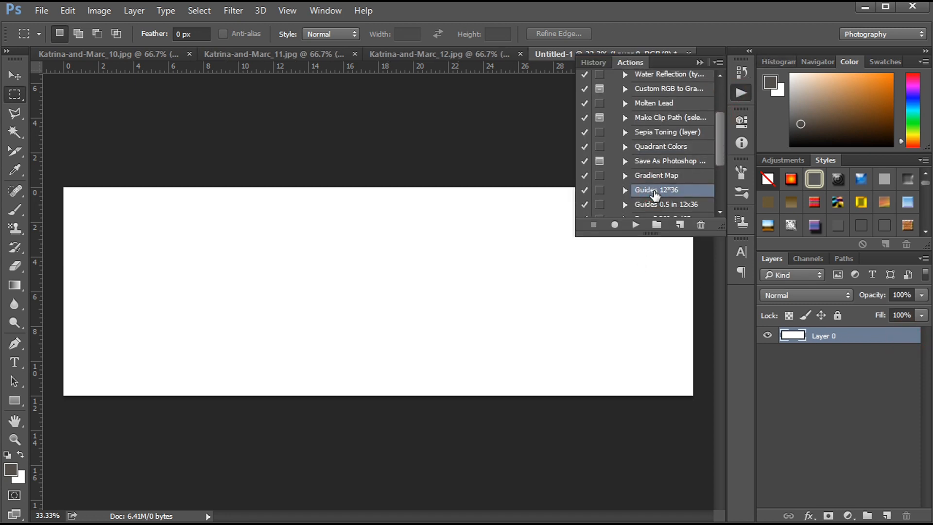
left_click(635, 225)
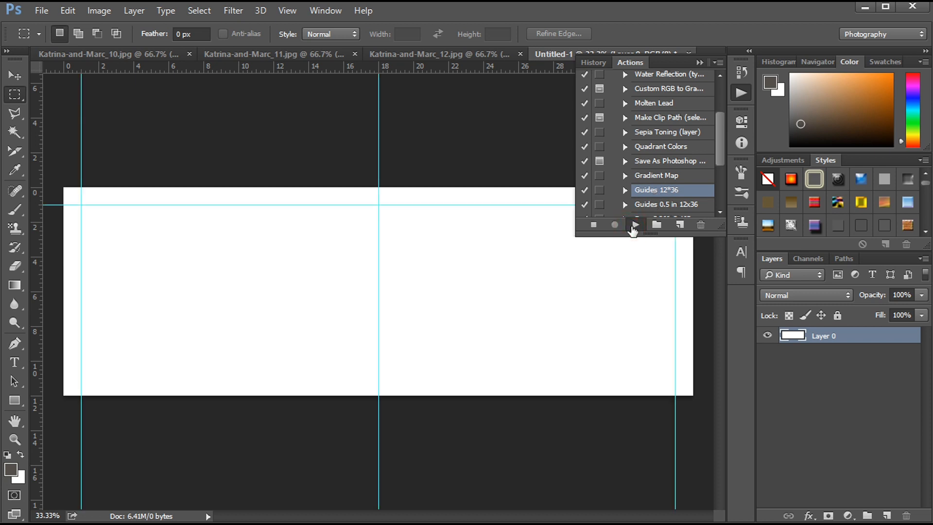
left_click(736, 92)
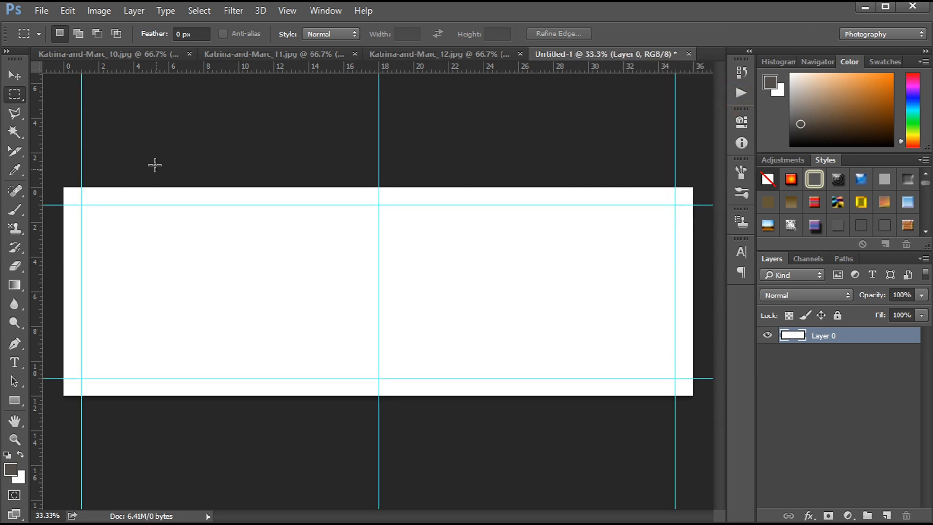
- Copy the whole photo ending in _10.jpg into Untitled-1 and align it with the canvas's upper-left corner
left_click(127, 52)
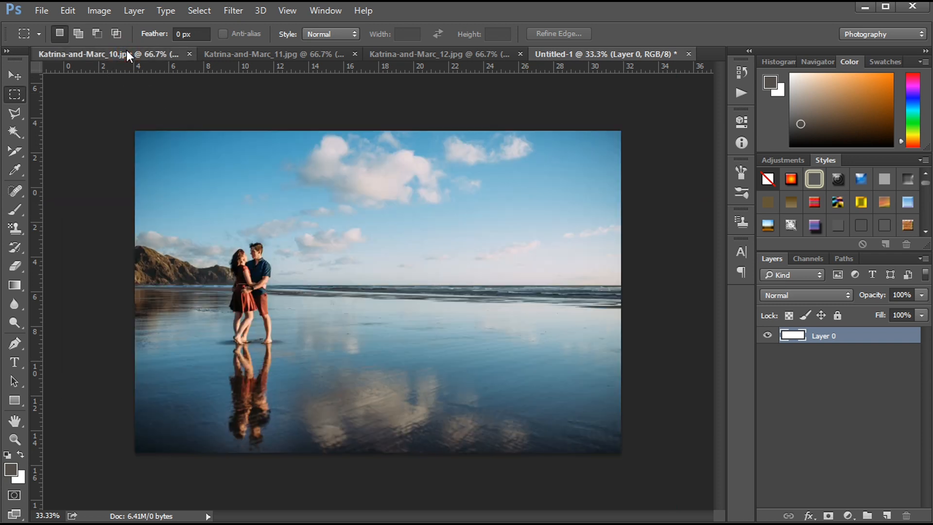
key("ctrl+a")
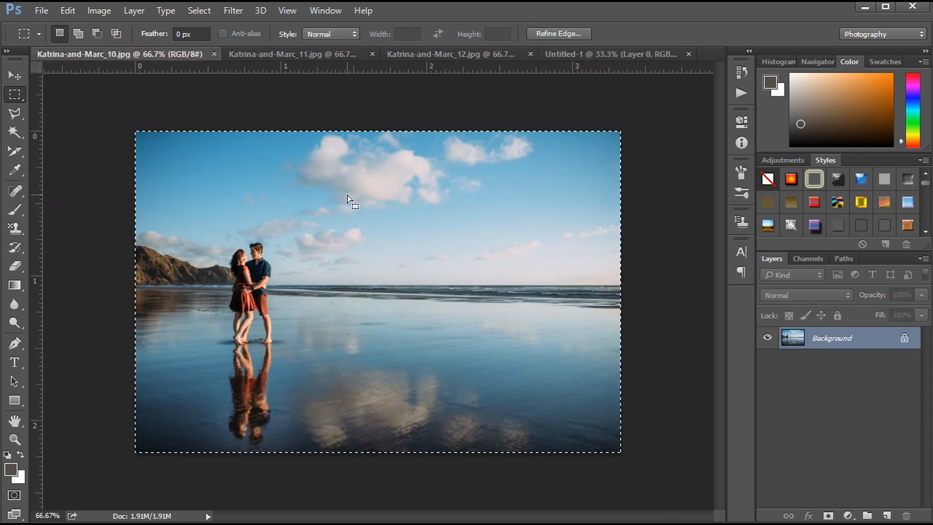
left_click(605, 50)
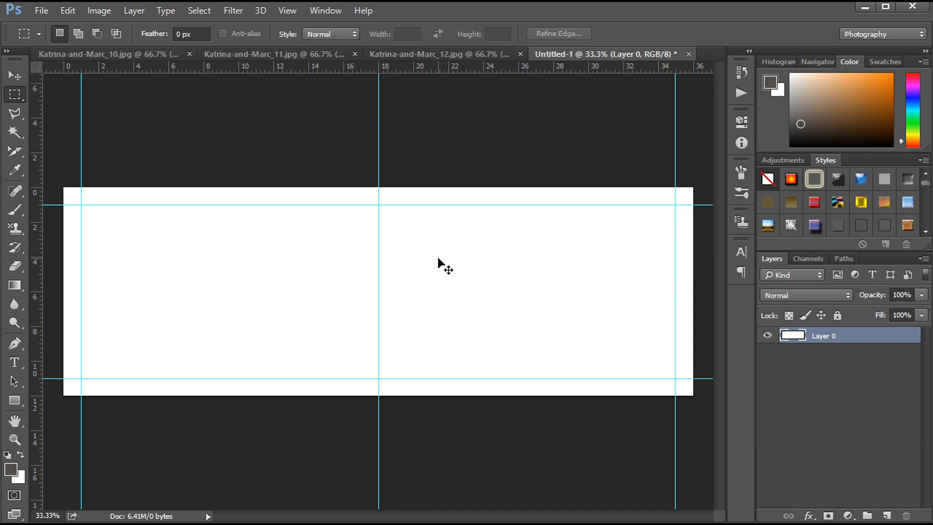
key("ctrl+v")
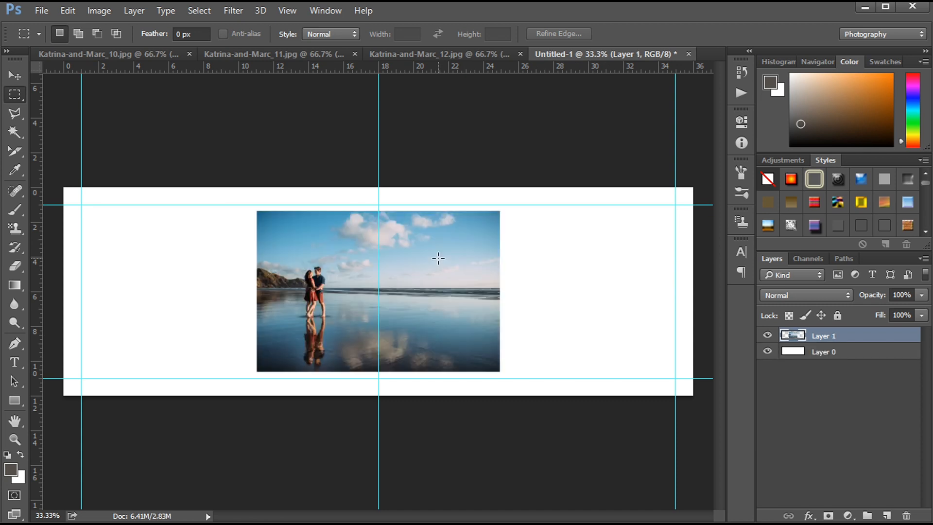
left_click(17, 76)
left_click_drag(304, 262, 111, 238)
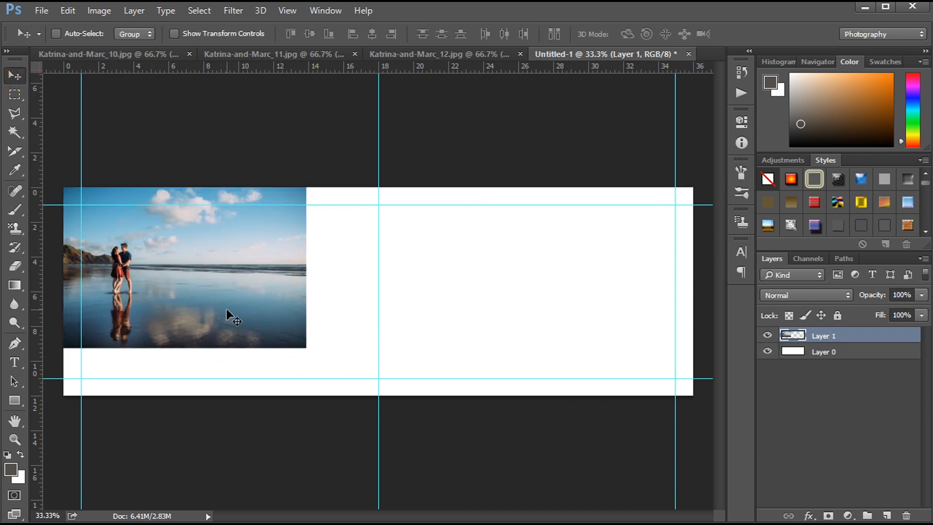
- Scale the pasted beach photo proportionally to about 271% and position it so it covers the whole spread with the couple on the left half
key("ctrl+t")
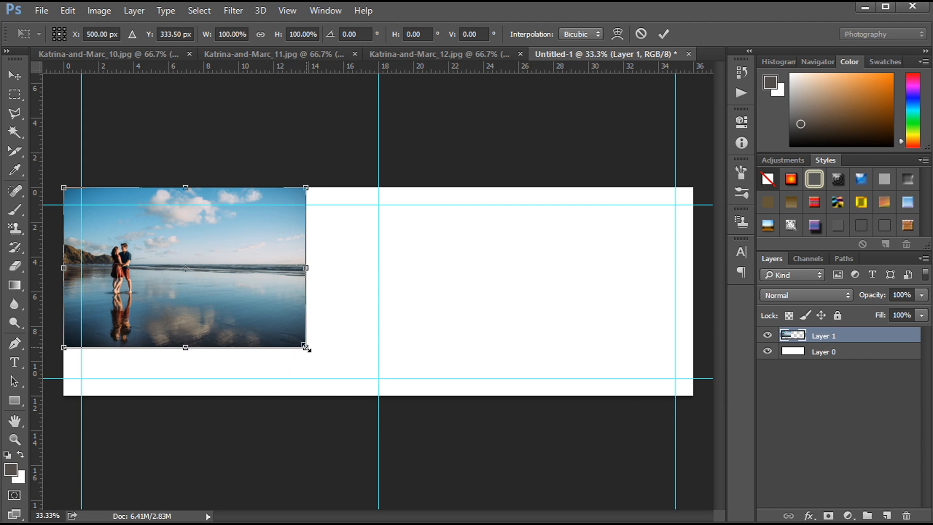
left_click_drag(306, 348, 395, 406)
left_click_drag(265, 301, 358, 320)
left_click_drag(485, 431, 608, 461)
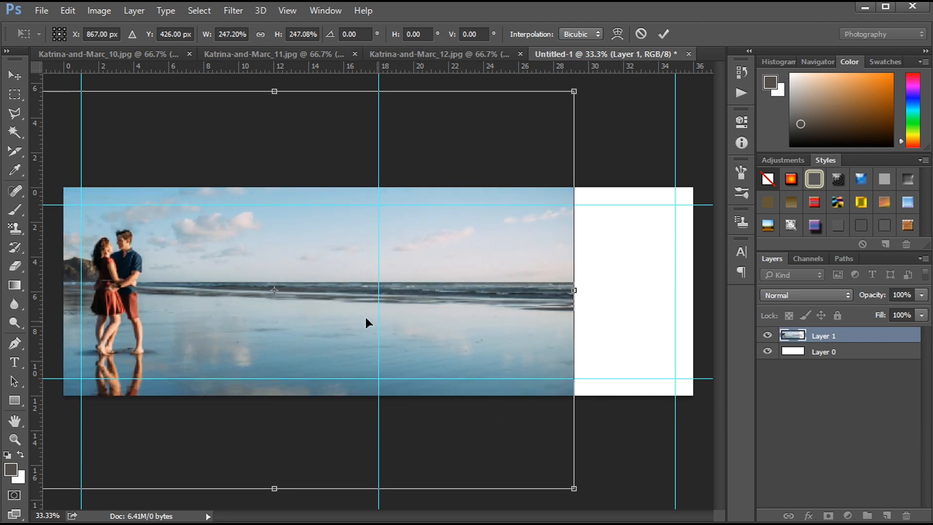
left_click_drag(366, 315, 408, 314)
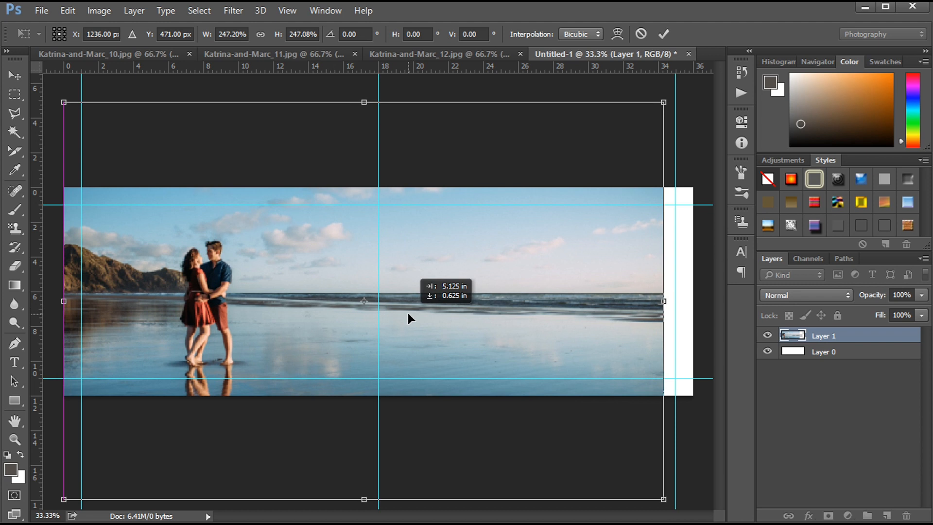
left_click_drag(408, 314, 409, 314)
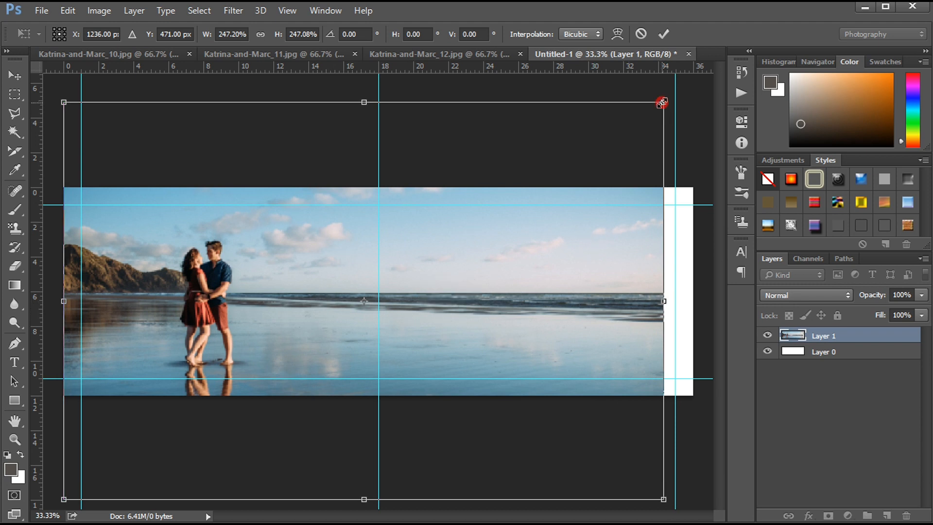
left_click_drag(663, 102, 699, 92)
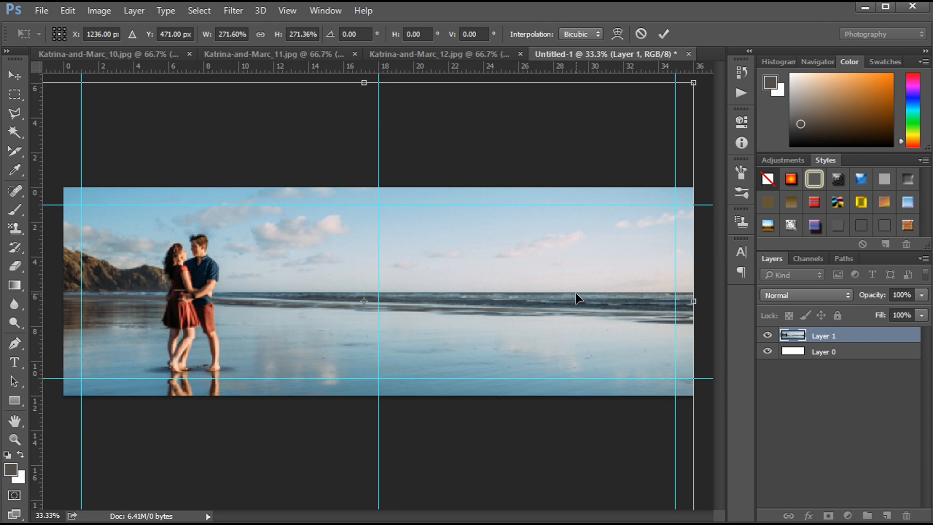
key("Return")
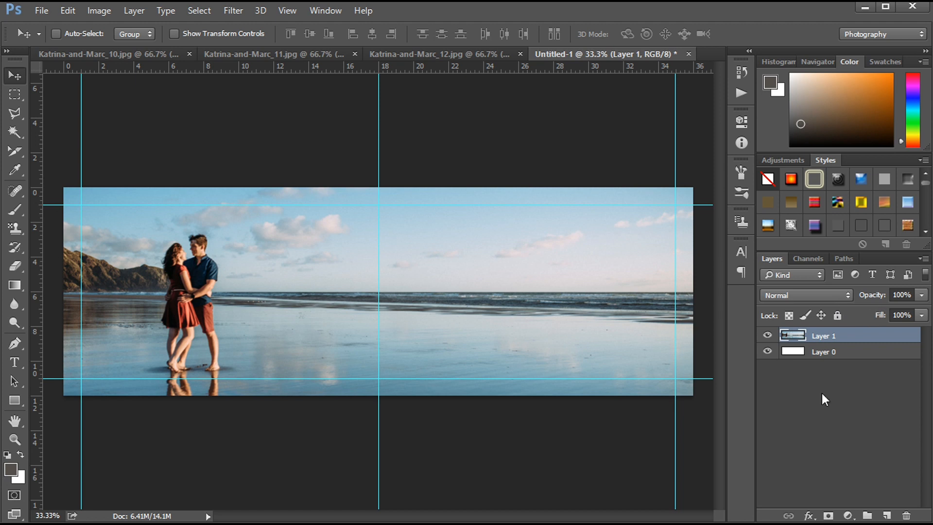
- Add a layer mask to Layer 1 and choose the Foreground to Background preset for a linear gradient
left_click(828, 516)
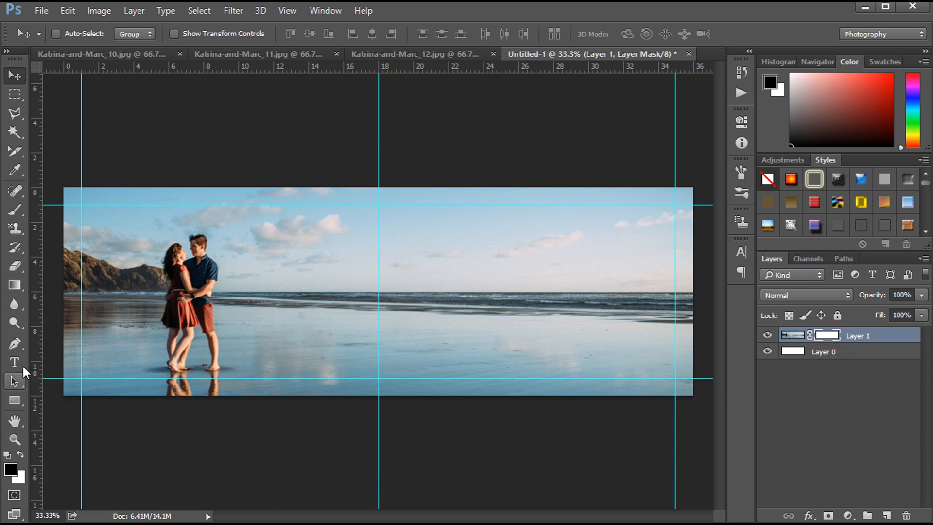
left_click(15, 286)
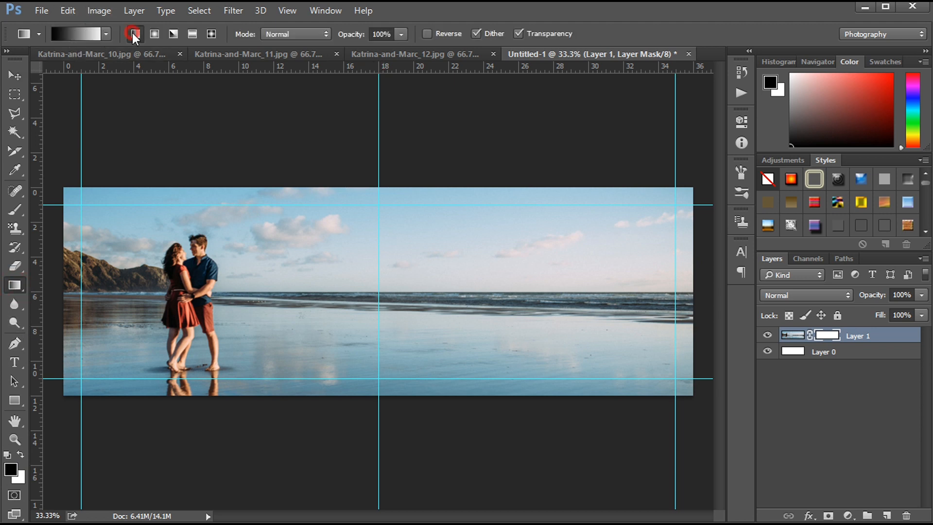
left_click(72, 34)
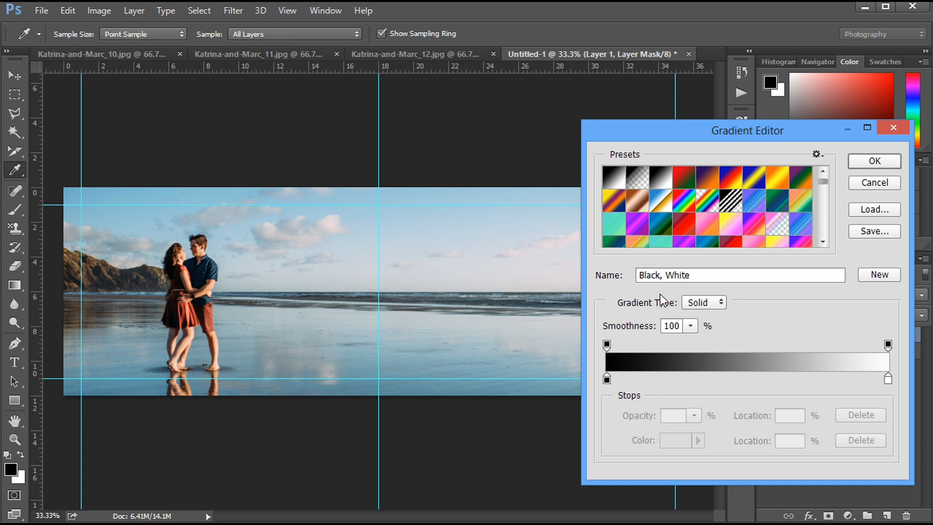
left_click(603, 173)
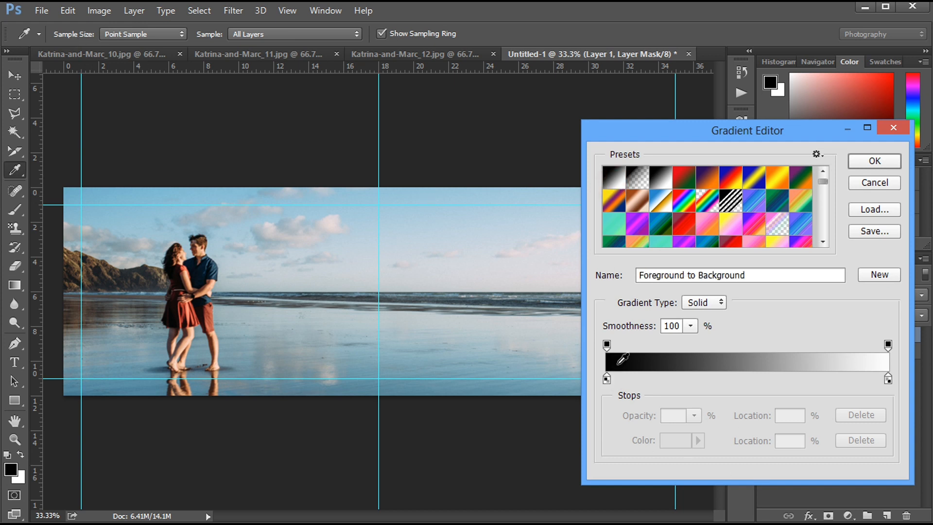
- Change the gradient's black colour stop to grey 8c8c8c and accept the edited gradient
left_click(607, 380)
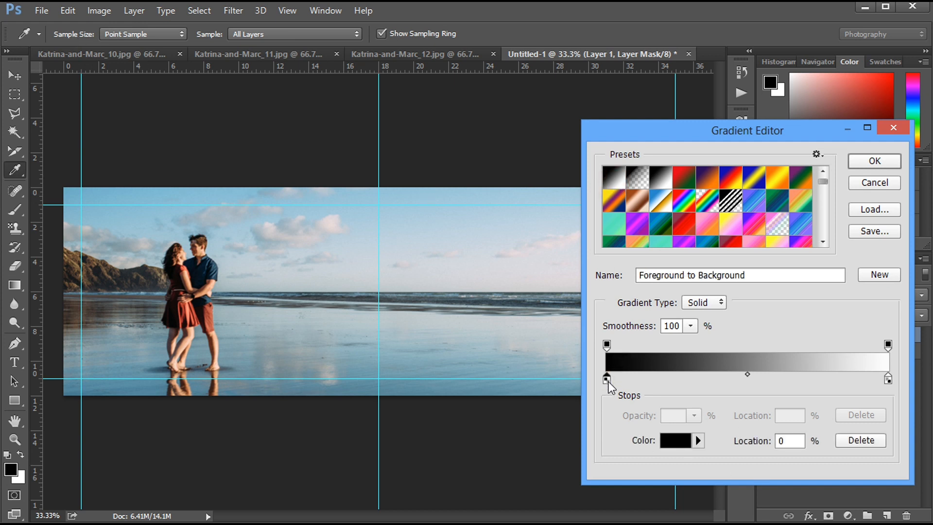
left_click(675, 440)
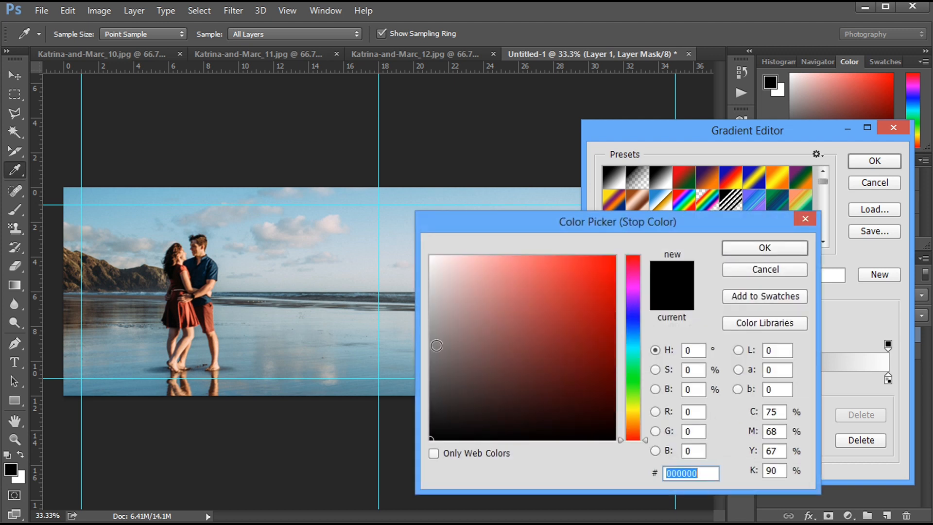
left_click(436, 349)
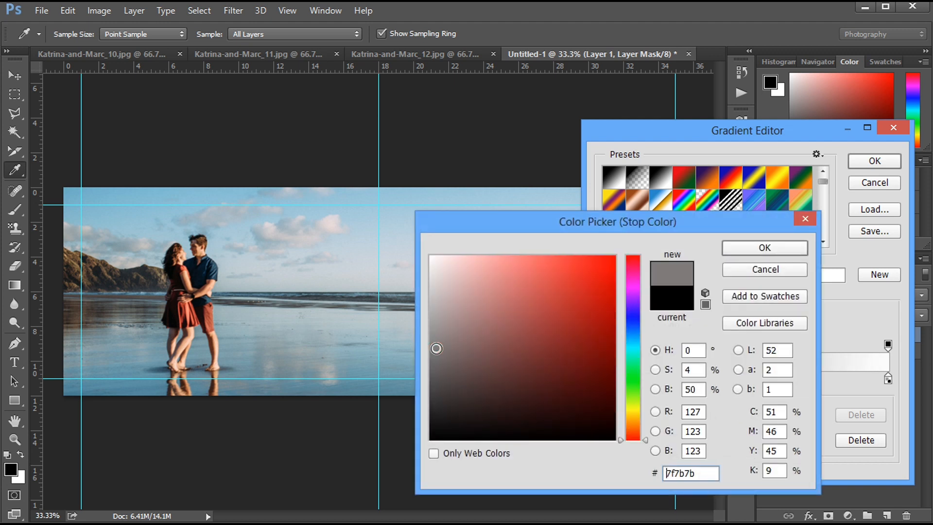
mouse_move(437, 349)
left_mouse_down()
mouse_move(438, 337)
mouse_move(427, 339)
left_mouse_up()
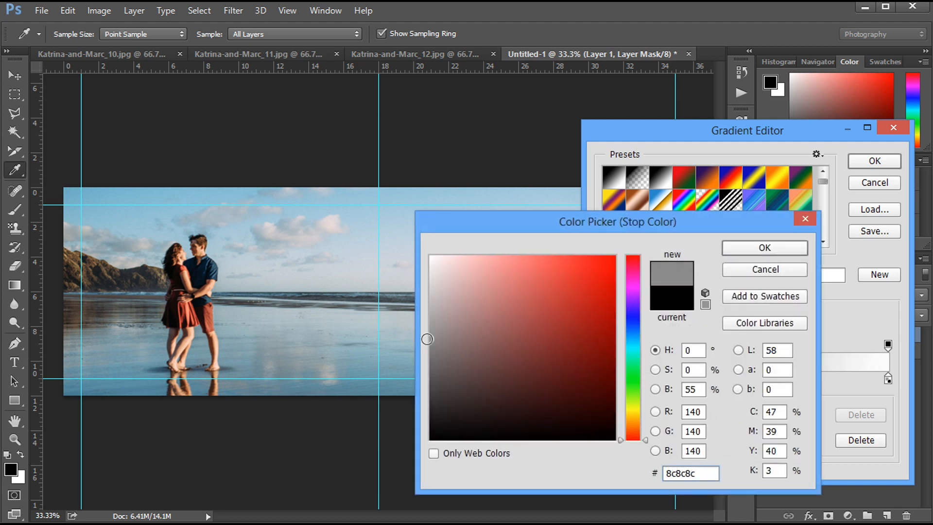
left_click(760, 248)
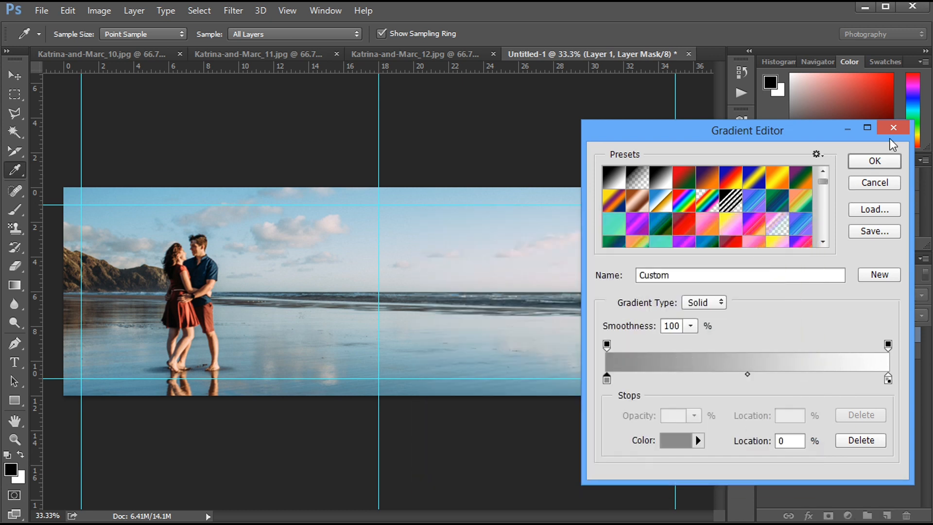
left_click(861, 161)
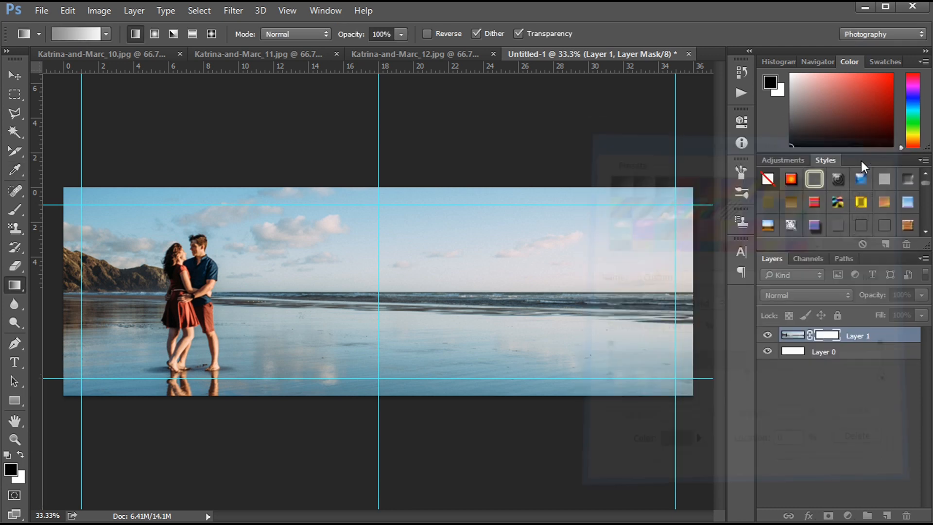
- Fade the photo's right side by redrawing the mask gradient horizontally, finally from about 24 in leftward to about 4 in on the ruler
left_click_drag(283, 294, 485, 296)
key("ctrl+z")
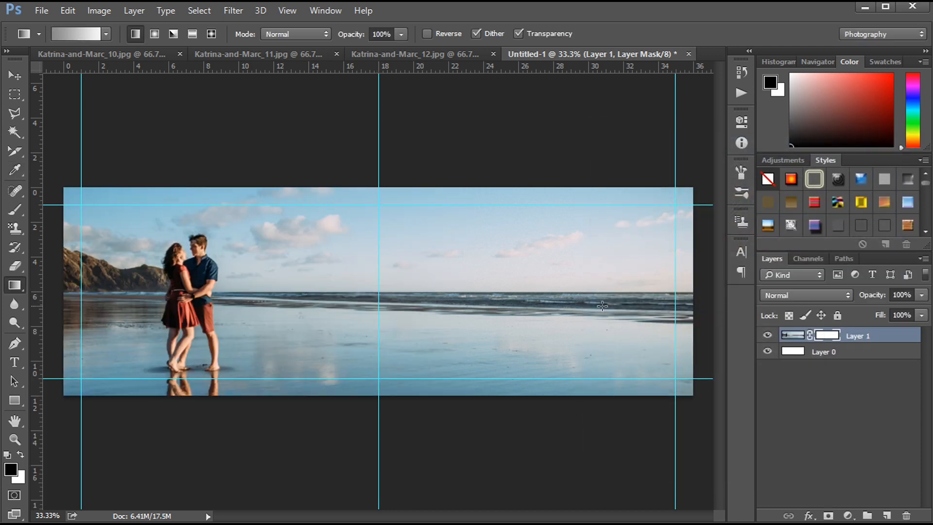
left_click_drag(692, 277, 64, 281)
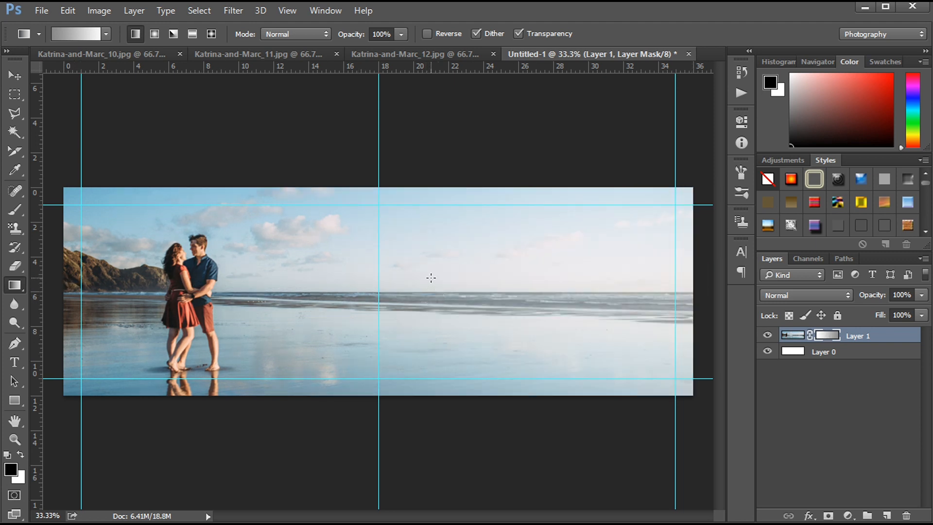
left_click_drag(469, 277, 146, 281)
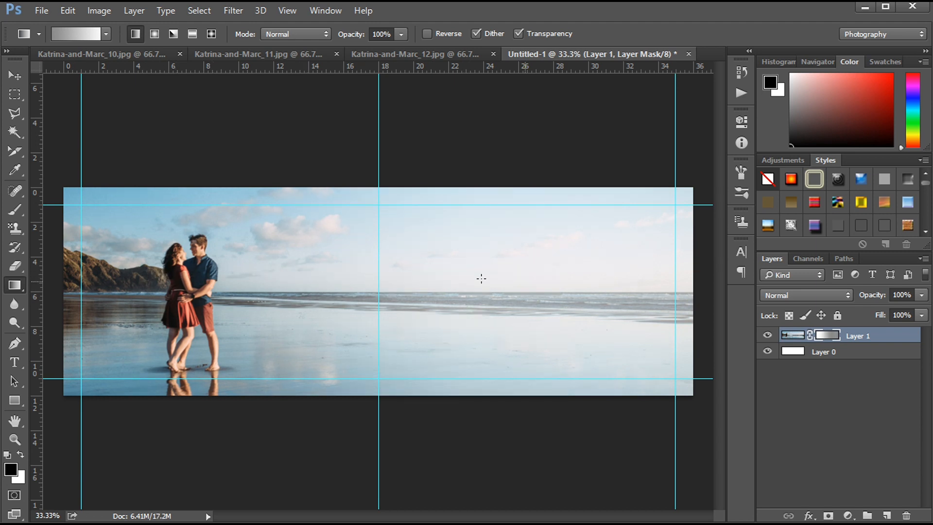
left_click_drag(675, 290, 44, 290)
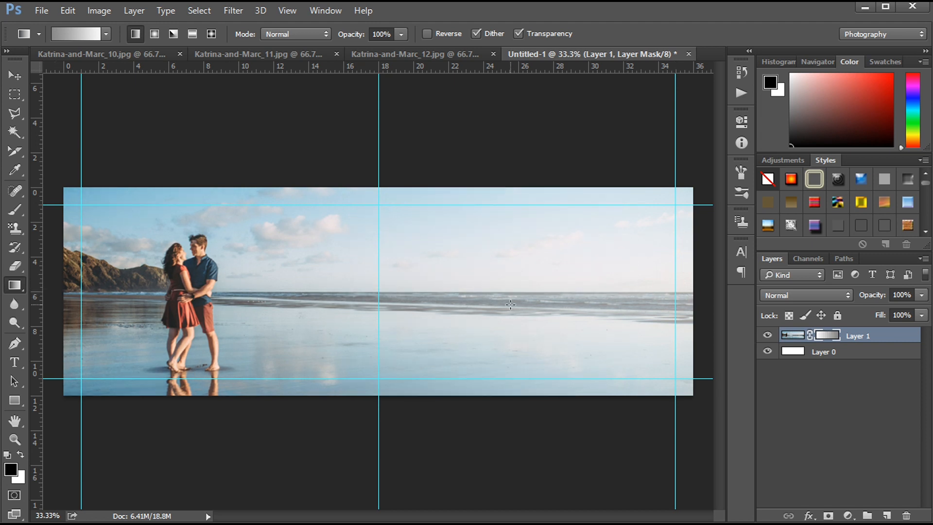
left_click_drag(506, 287, 226, 289)
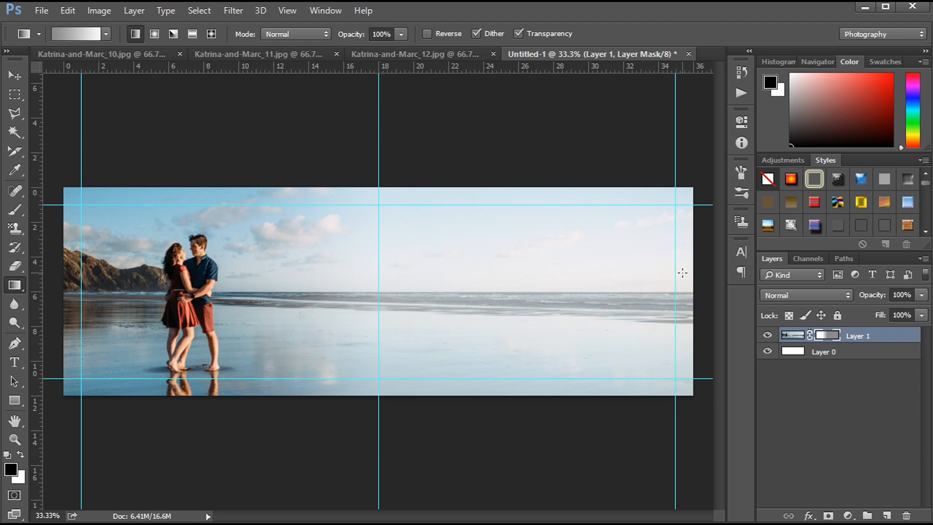
left_click_drag(674, 279, 54, 291)
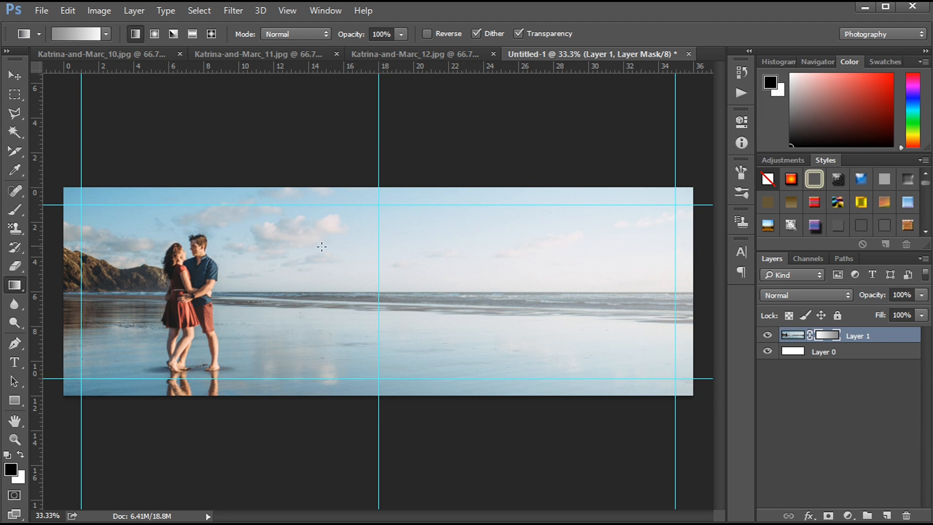
left_click_drag(482, 288, 134, 288)
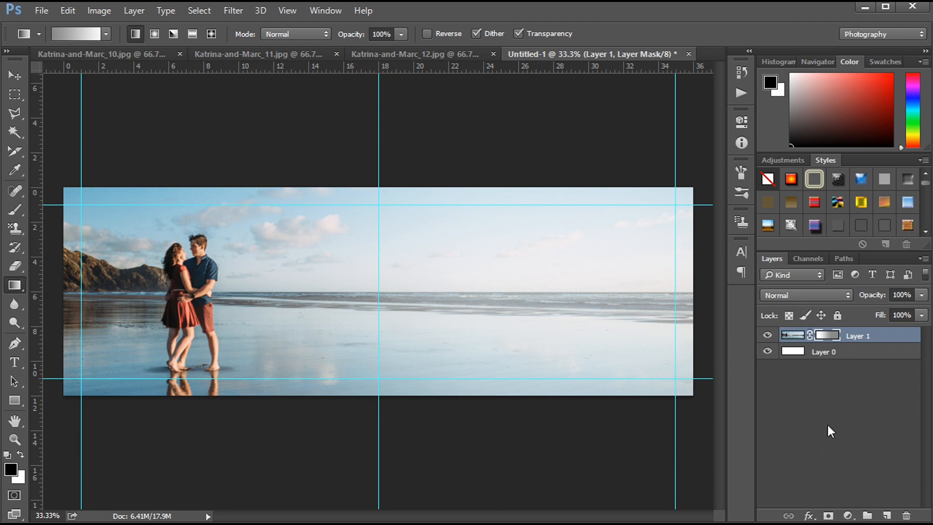
- Copy the whole photo ending in _11.jpg into Untitled-1 and place it against the canvas's right edge, resting on the lower guide
left_click(231, 54)
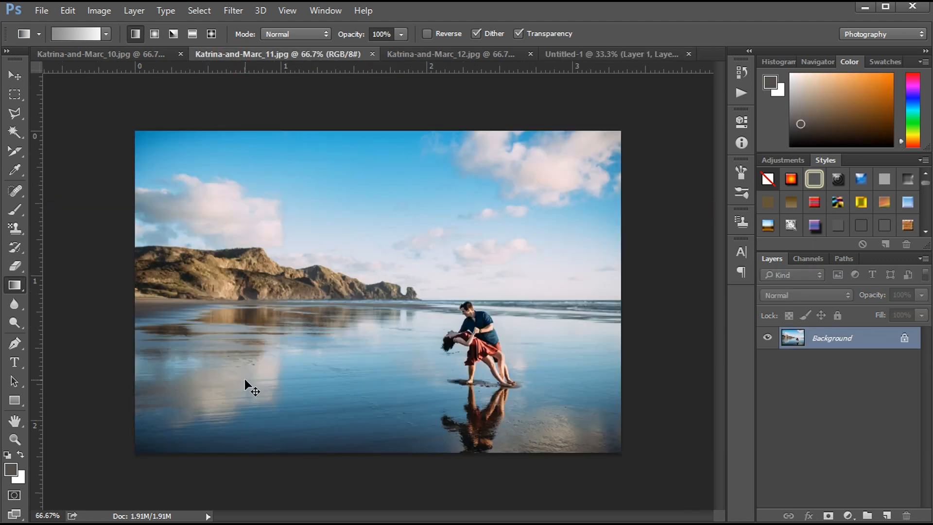
key("ctrl+a")
left_click(609, 54)
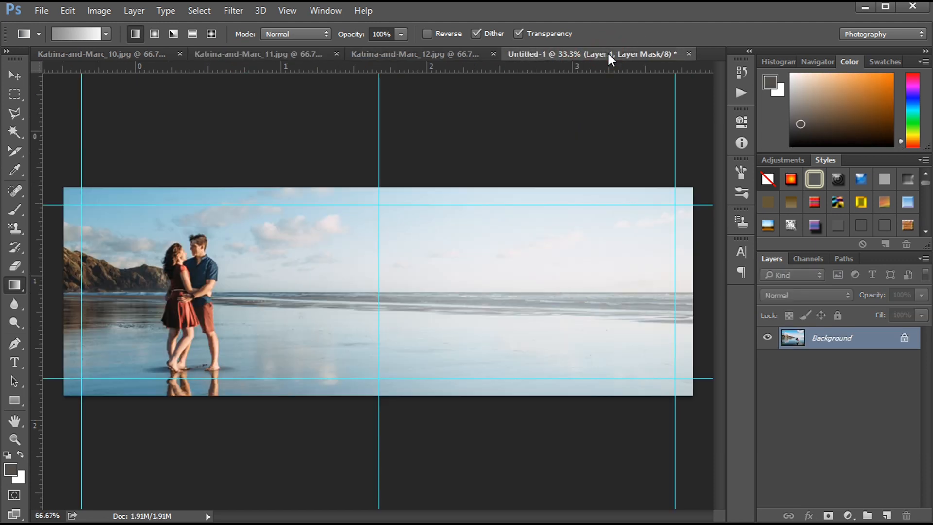
key("ctrl+v")
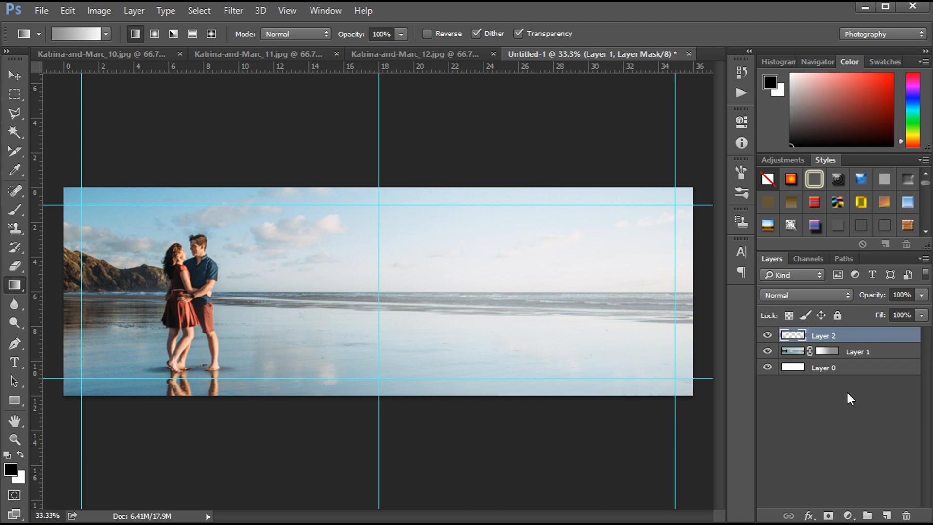
key("v")
left_click_drag(444, 286, 625, 295)
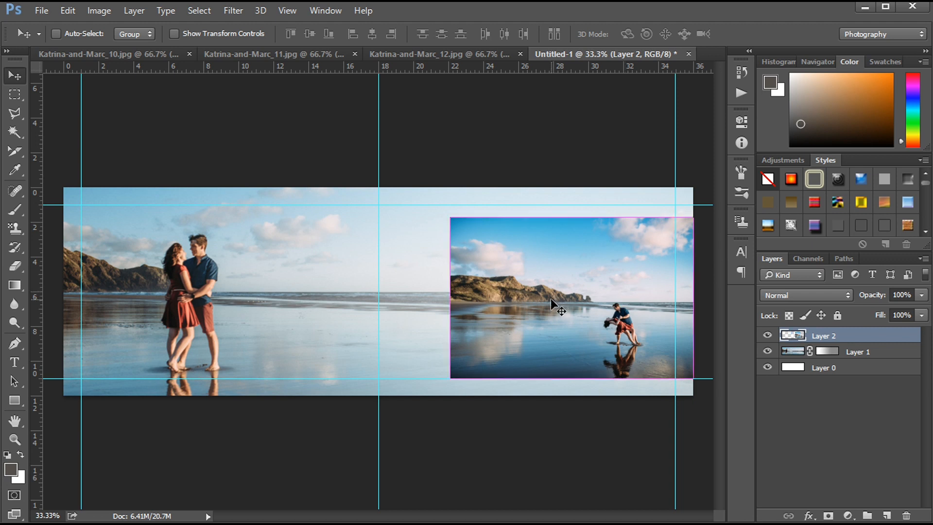
- Scale the Layer 2 photo proportionally to about 129.4% and position it over the spread's right half, from the centre guide to the canvas edge
key("ctrl+t")
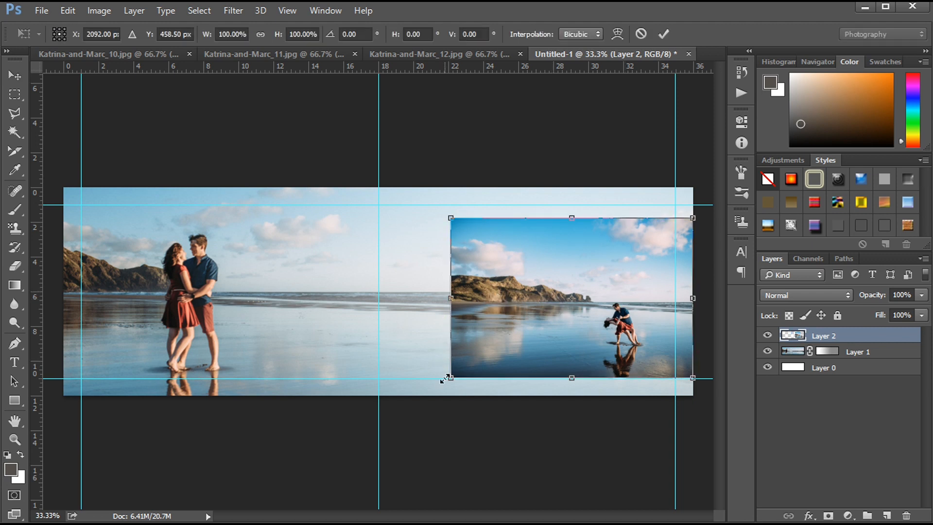
left_click_drag(448, 378, 299, 398)
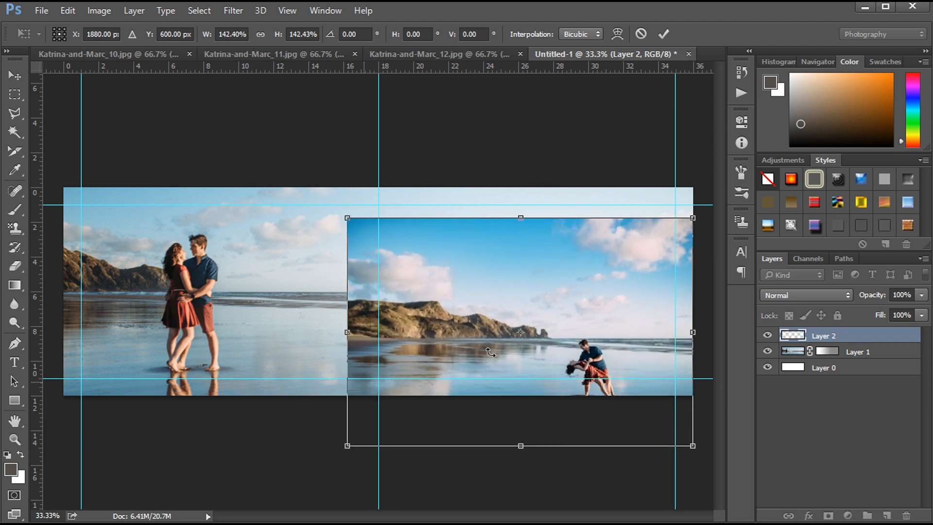
left_click_drag(603, 314, 605, 287)
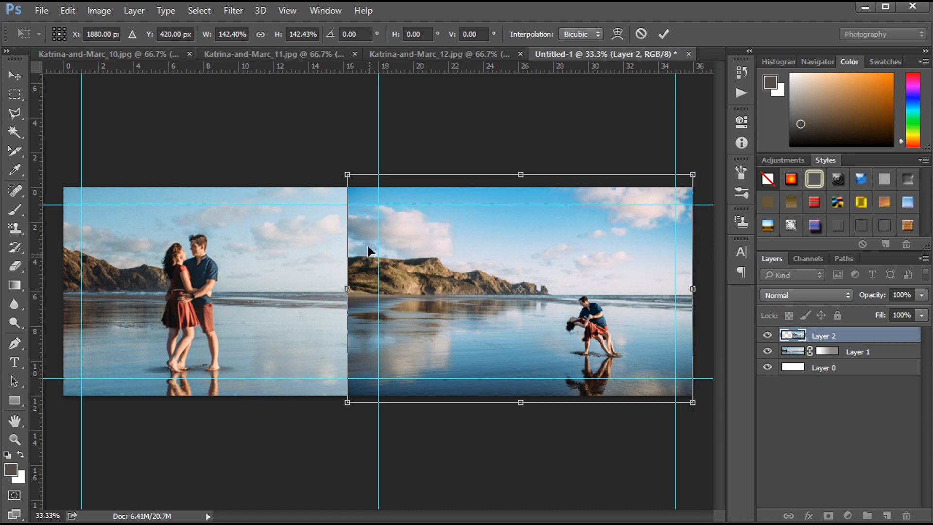
left_click_drag(347, 174, 378, 186)
left_click_drag(482, 269, 482, 263)
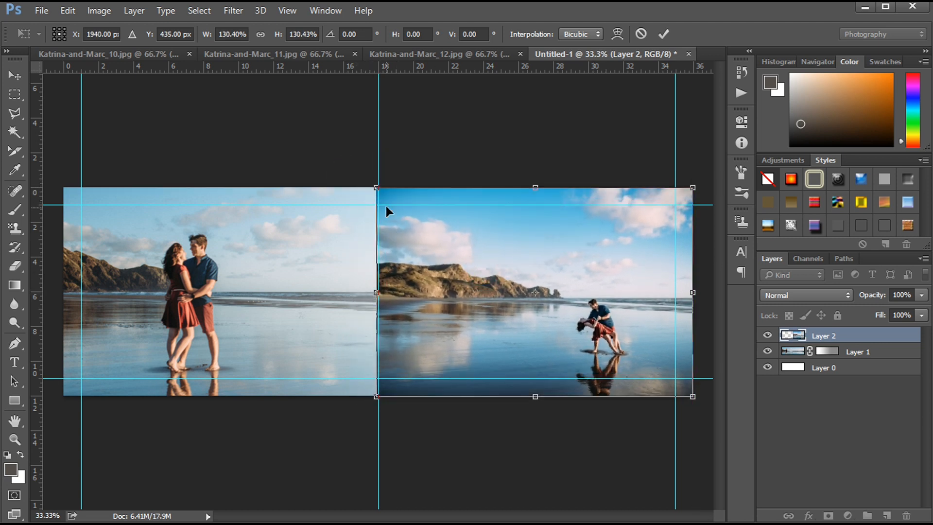
left_click_drag(375, 186, 375, 185)
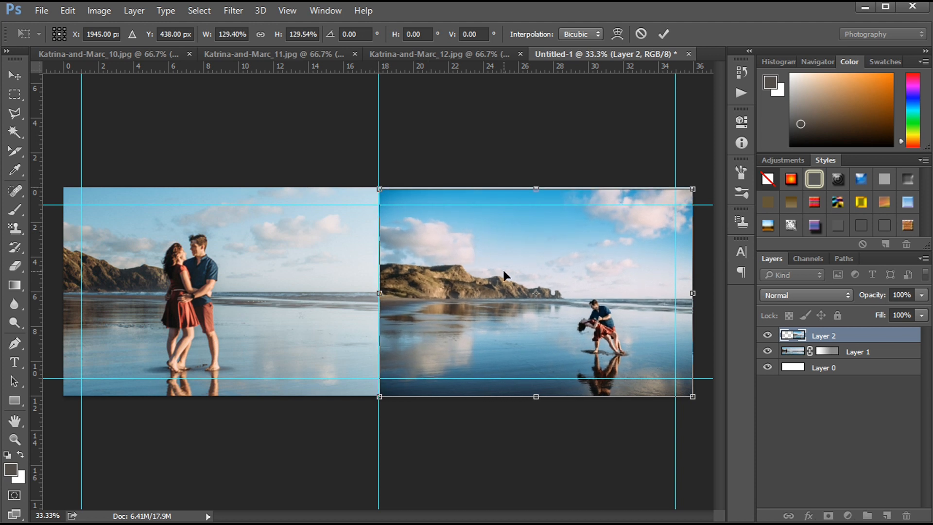
key("Return")
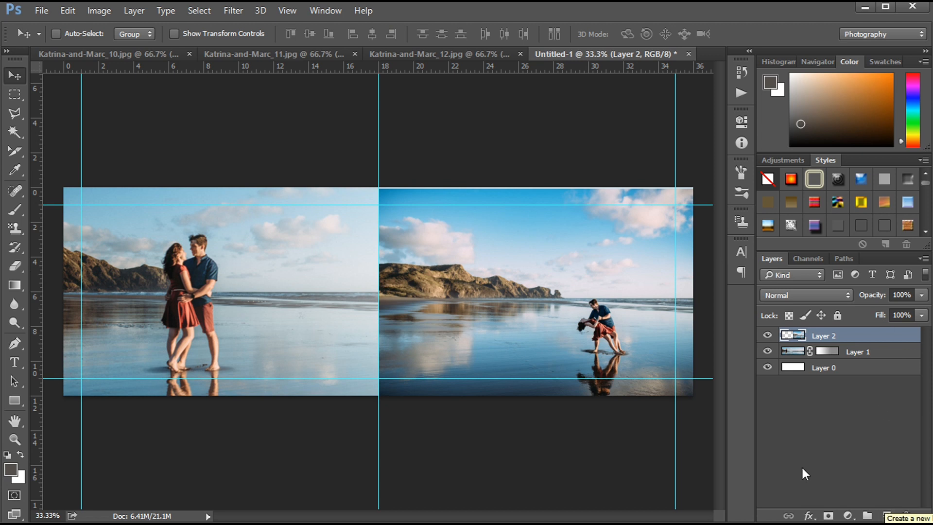
- Add an empty layer directly above Layer 1, and make Layer 2 the active layer again
left_click(856, 355)
left_click(888, 515)
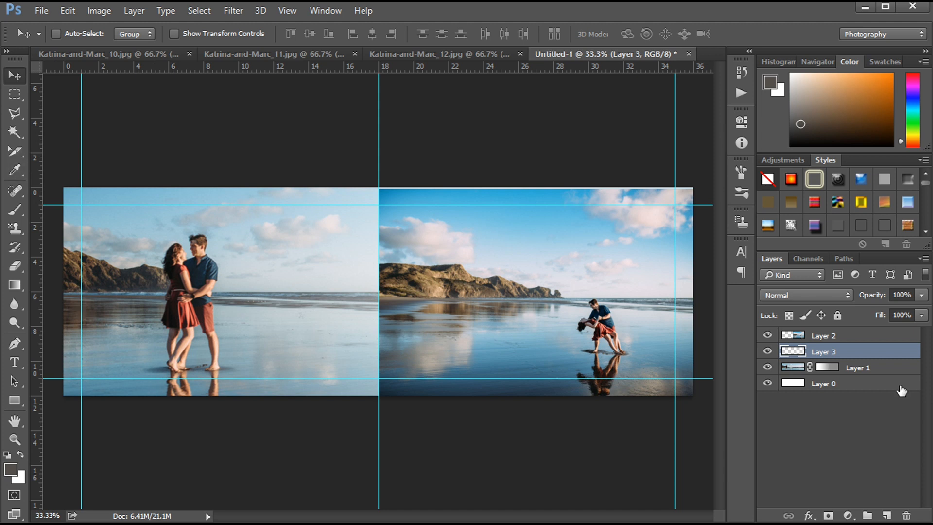
left_click(814, 336)
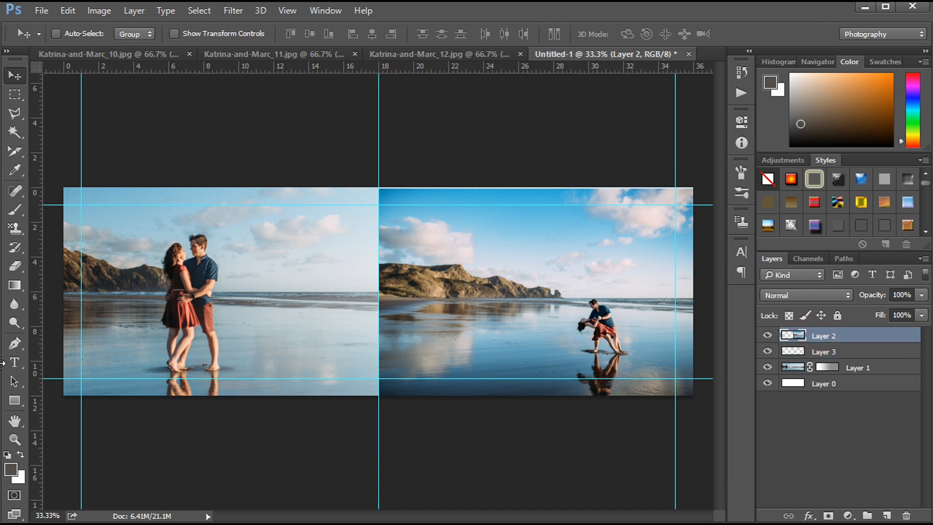
- Draw a filled rectangle shape about 18 in wide and 9.125 in high, from the centre guide to the right canvas edge
left_click(14, 400)
left_click(82, 397)
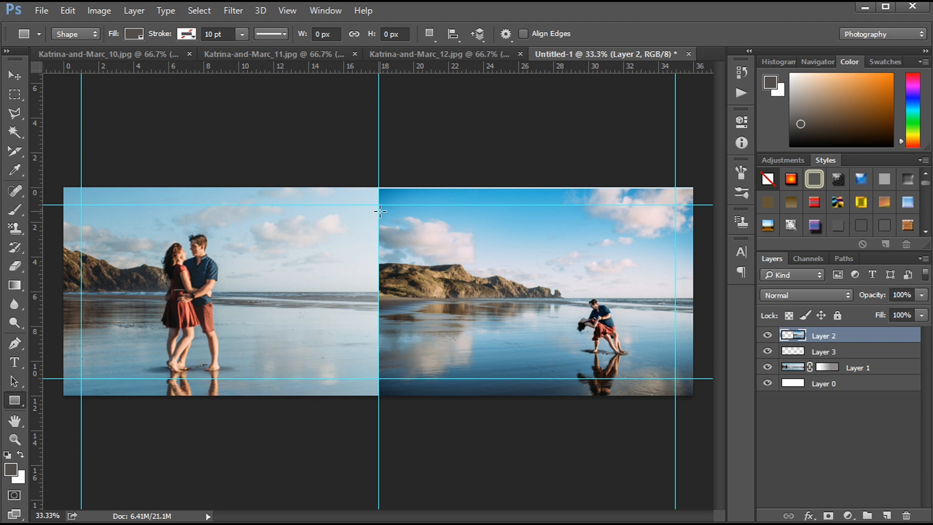
left_click_drag(380, 211, 692, 369)
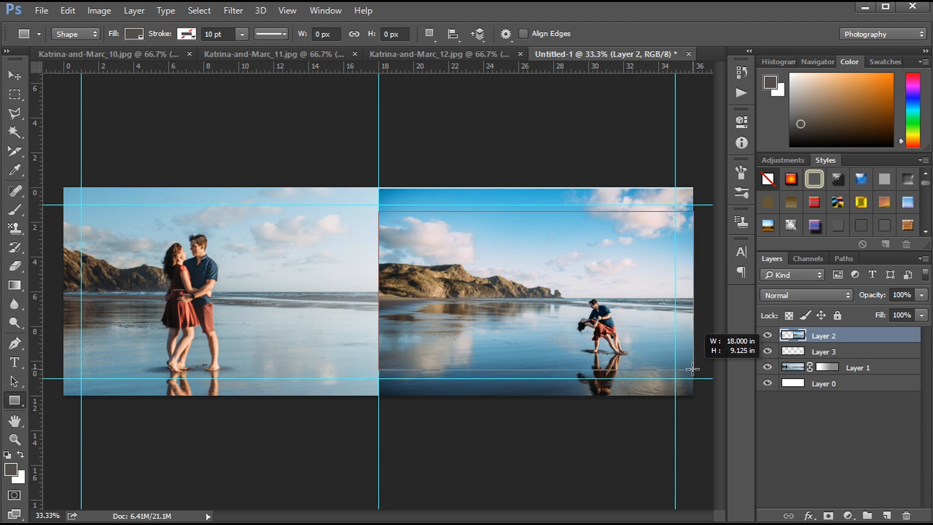
left_click_drag(693, 369, 692, 369)
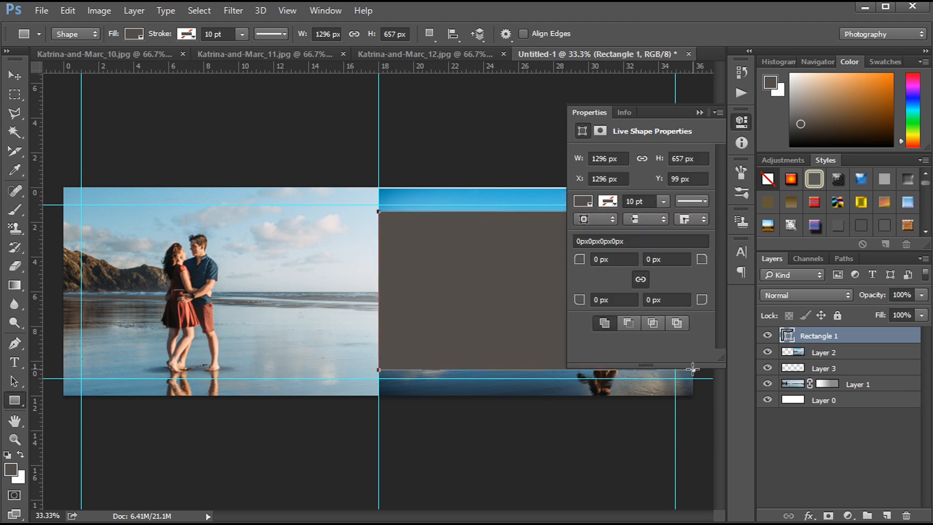
left_click(700, 113)
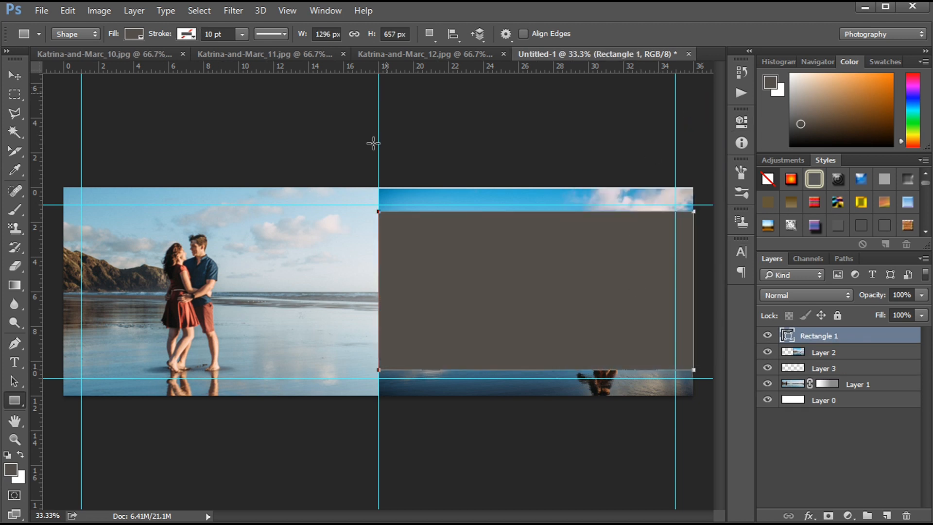
key("Return")
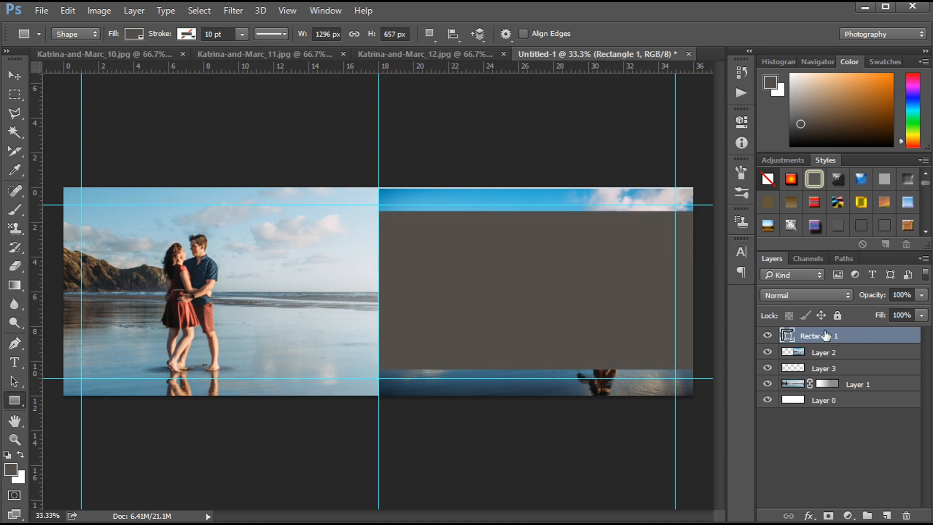
- Place the rectangle below Layer 2 and clip the Layer 2 photo to it
left_click_drag(841, 342, 841, 369)
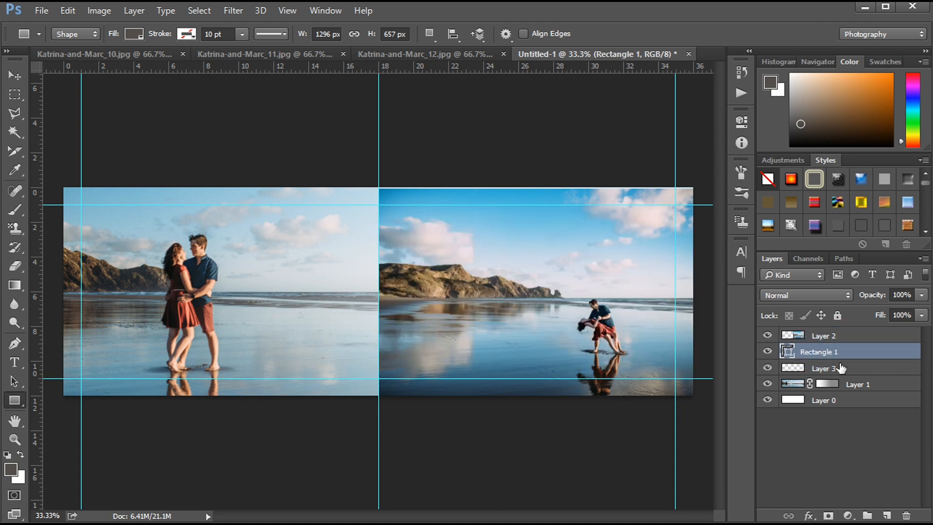
left_click(821, 344, "alt")
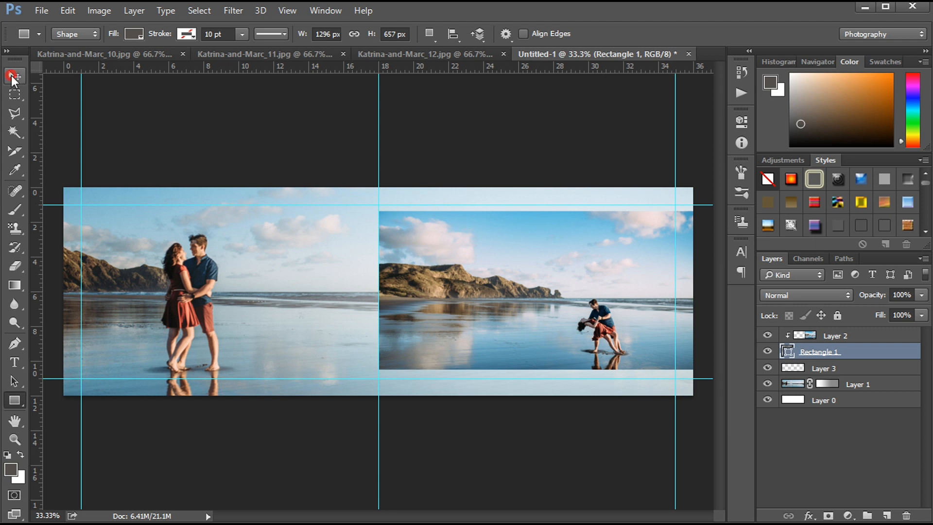
left_click(13, 76)
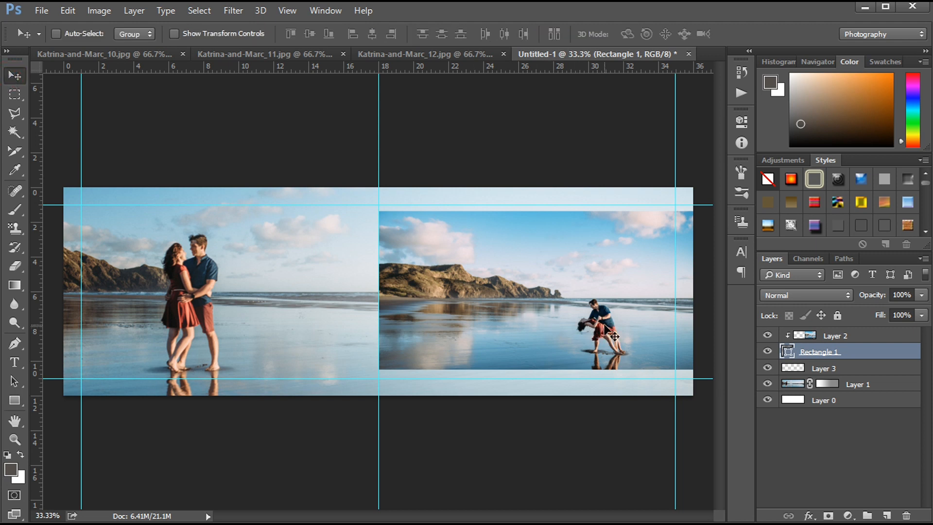
key("ctrl+t")
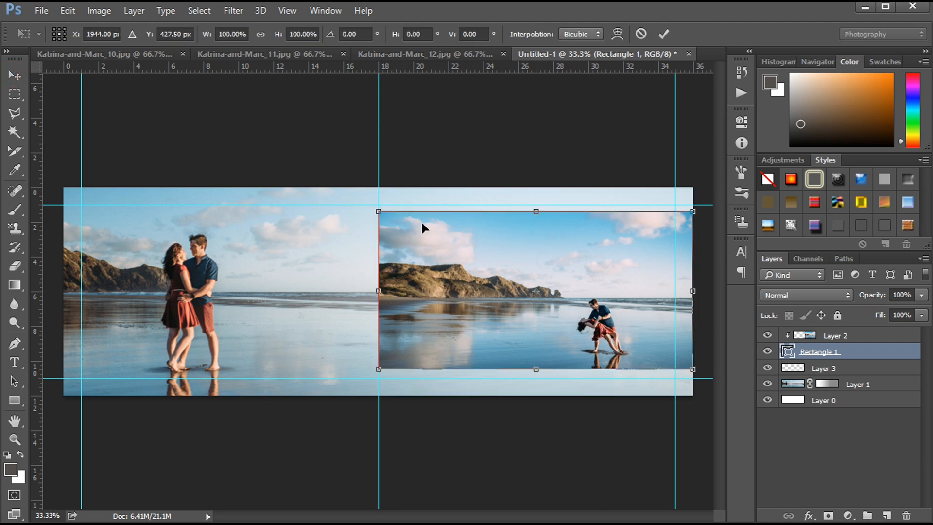
key("Return")
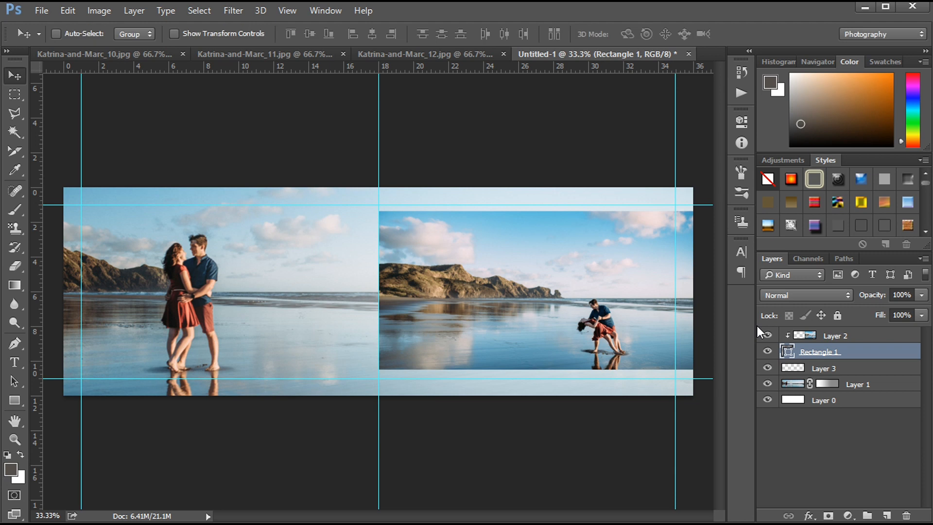
- Enlarge the clipped Layer 2 photo proportionally and reposition it so the dipping couple stands large in the frame's right part
left_click(825, 336)
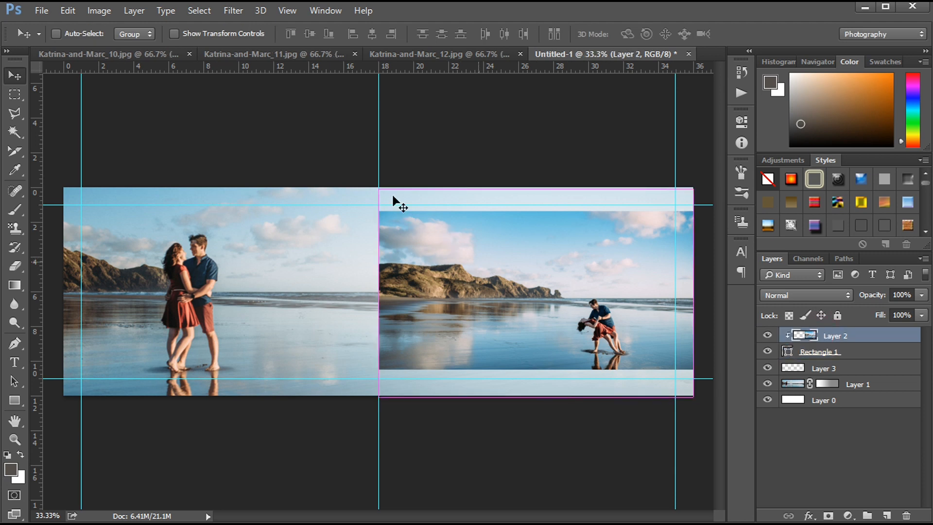
key("ctrl+t")
left_click_drag(384, 197, 340, 161)
left_click_drag(565, 311, 565, 276)
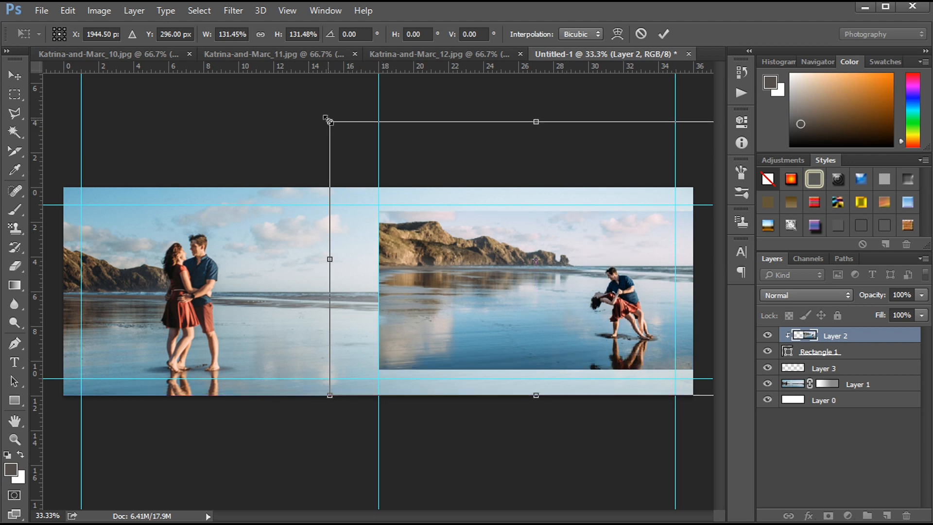
left_click_drag(328, 120, 277, 87)
left_click_drag(604, 301, 576, 279)
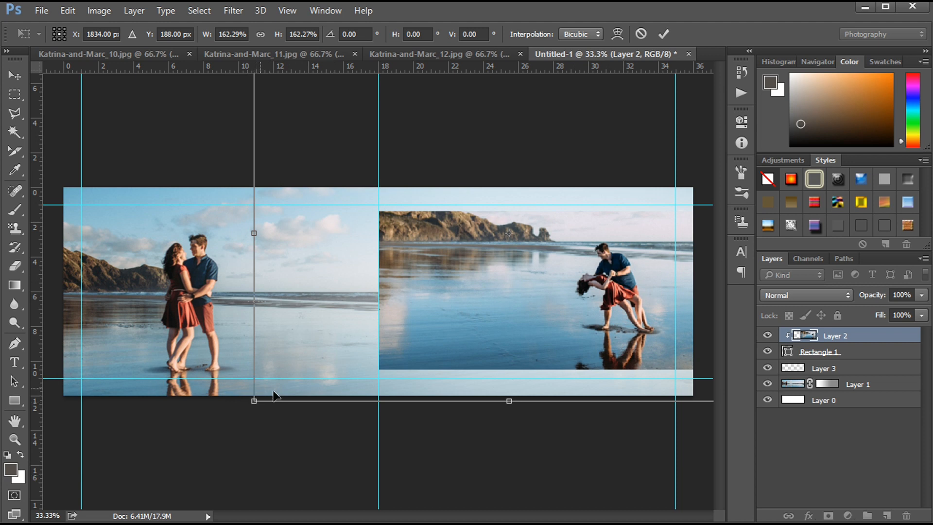
left_click_drag(254, 400, 193, 443)
key("Return")
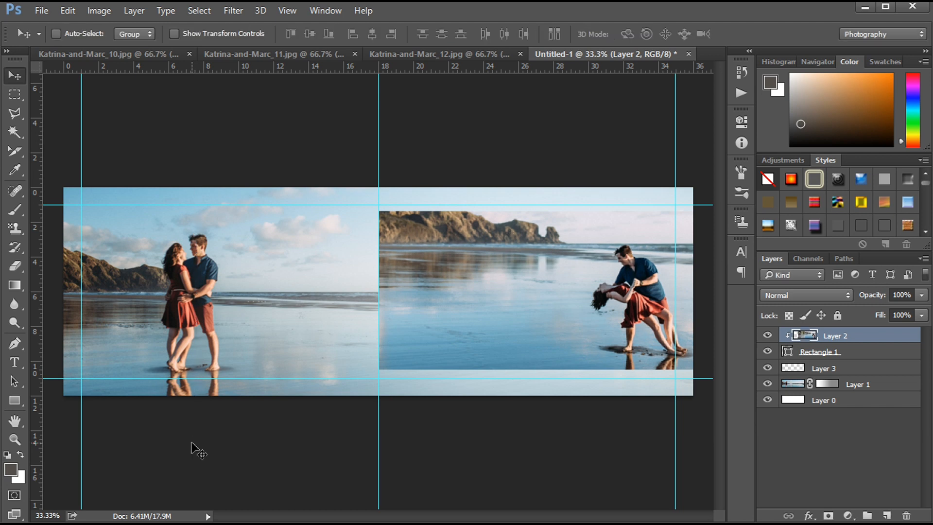
- Nudge the clipped photo left and slightly up so the couple's feet clear the frame's right edge
key("Left")
key("Left")
key("Left")
key("Left")
key("Up")
key("Up")
key("Left")
key("Left")
key("Left")
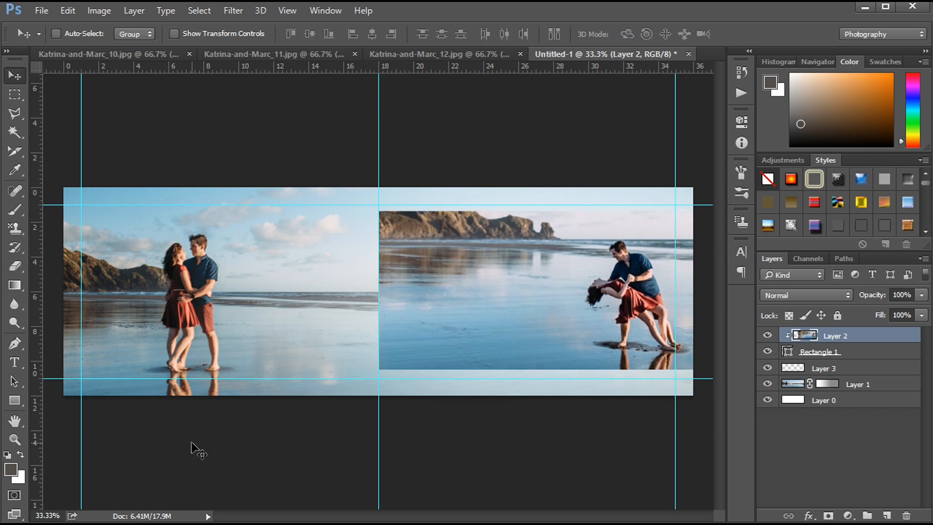
key("Up")
key("Up")
key("Up")
key("Left")
key("Left")
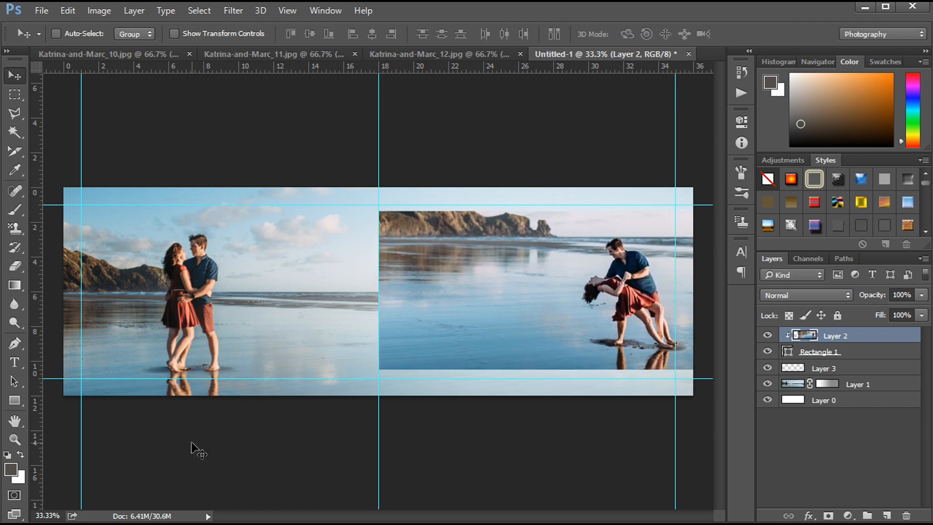
key("Left")
key("Left")
key("Left")
key("Left")
key("Left")
key("Left")
key("Up")
key("Up")
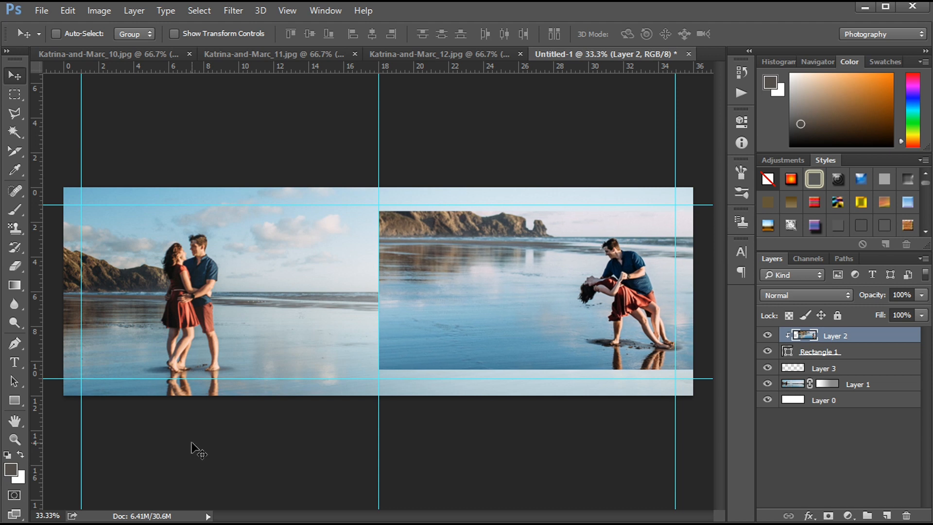
key("Down")
key("Down")
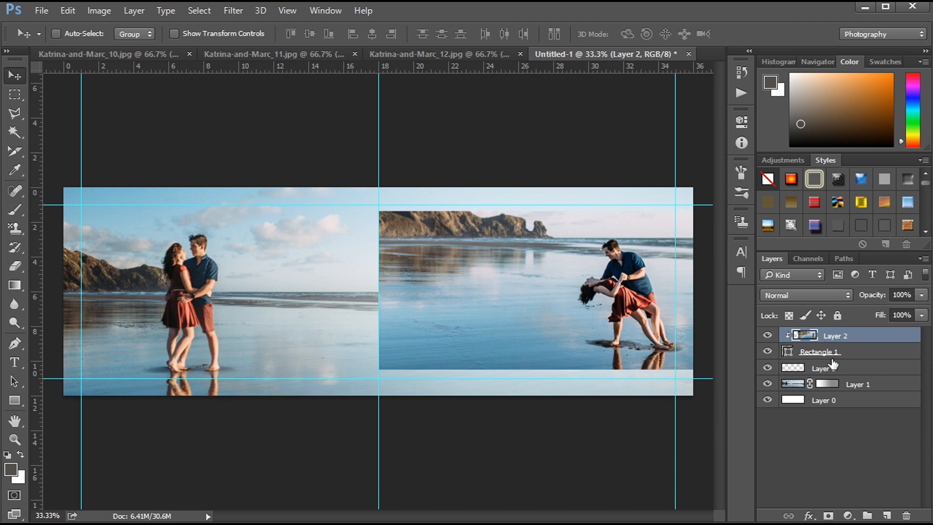
- Apply a Drop Shadow with a size of 18 px to the Rectangle 1 layer
left_click(823, 352)
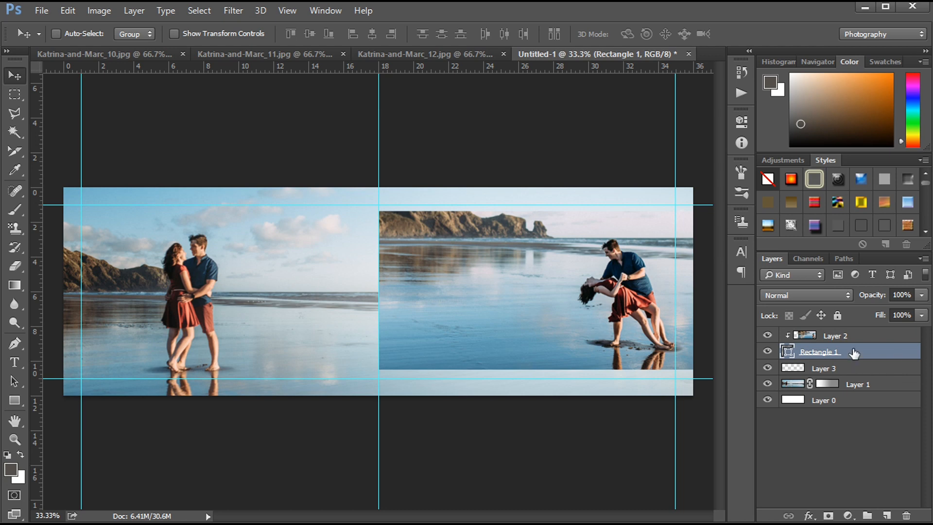
right_click(800, 353)
left_click(641, 95)
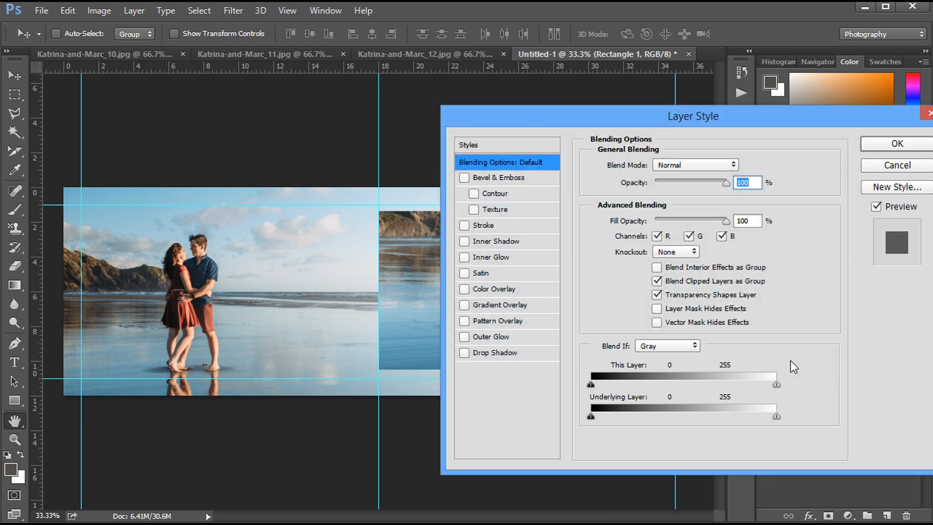
left_click_drag(545, 117, 658, 142)
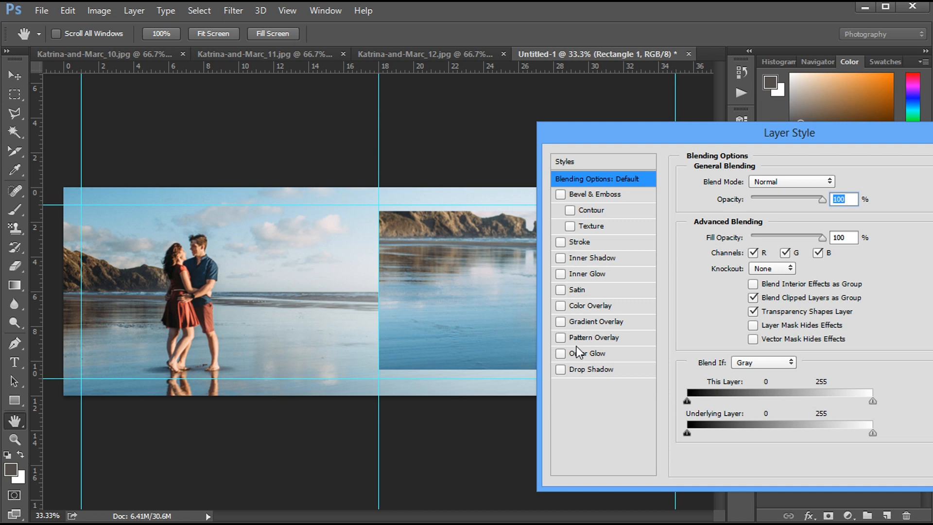
left_click(583, 370)
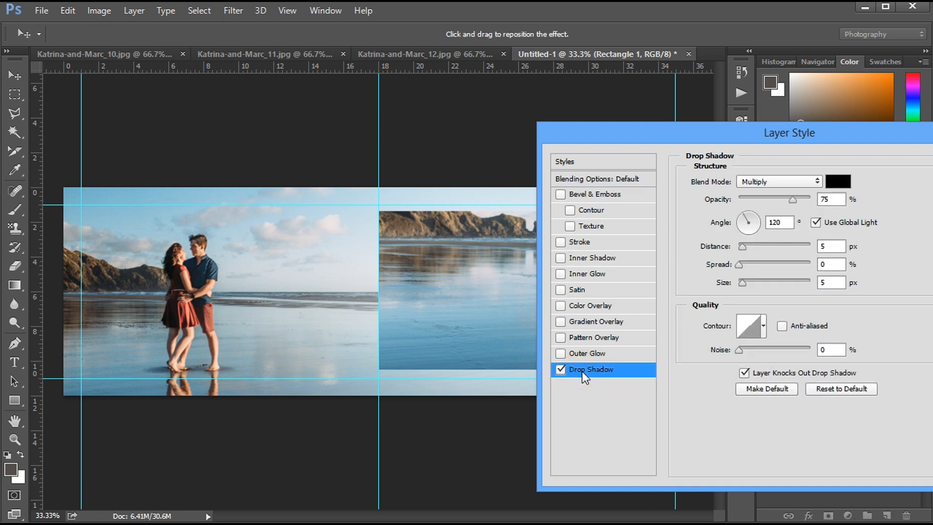
left_click_drag(673, 137, 624, 113)
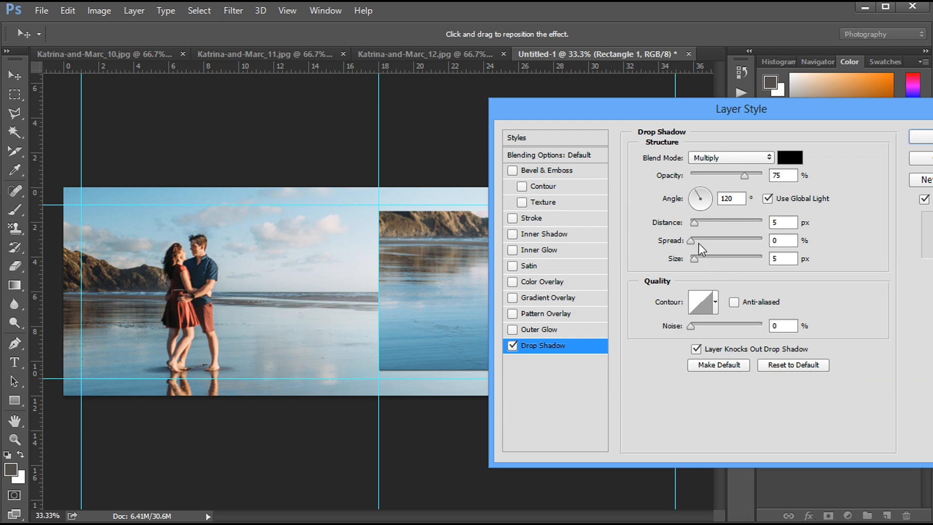
left_click(701, 256)
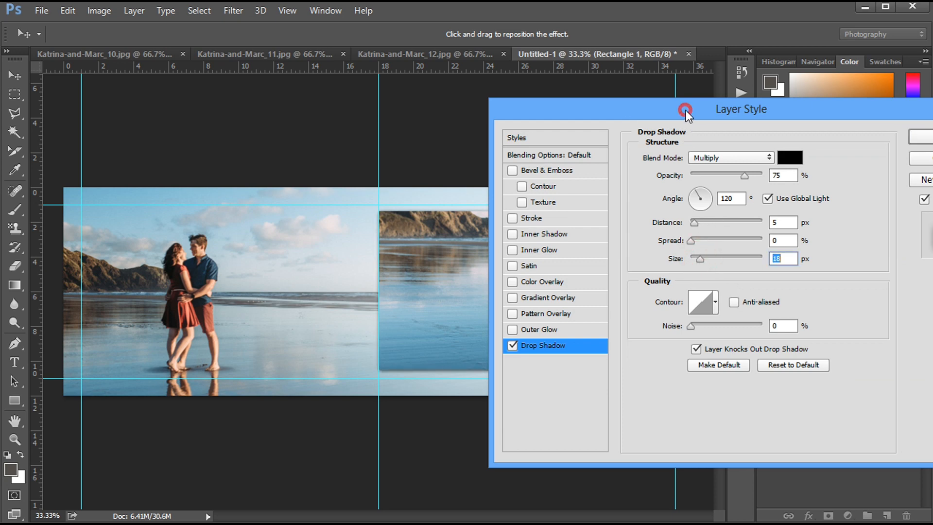
left_click_drag(687, 109, 641, 124)
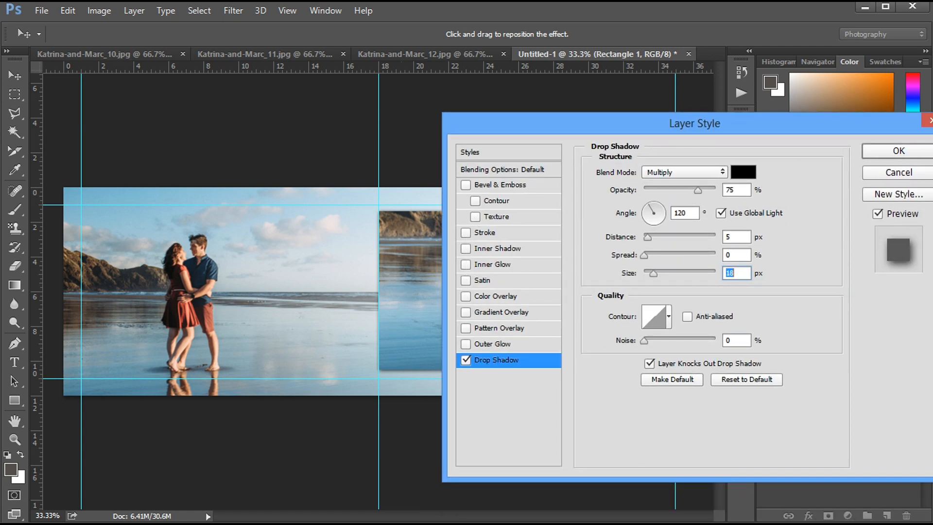
left_click(872, 151)
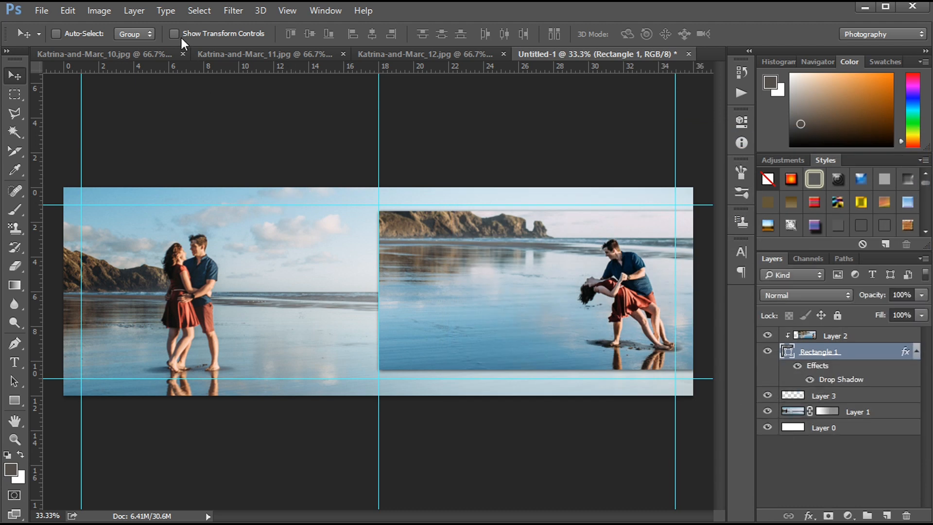
- Give the large Rectangle 1 photo frame a white stroke 2 pt wide
left_click(15, 400)
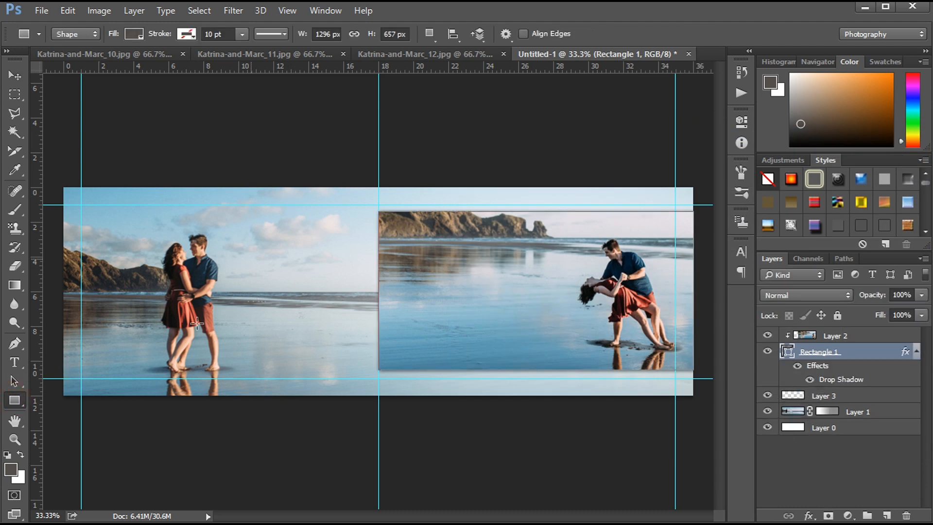
left_click(187, 34)
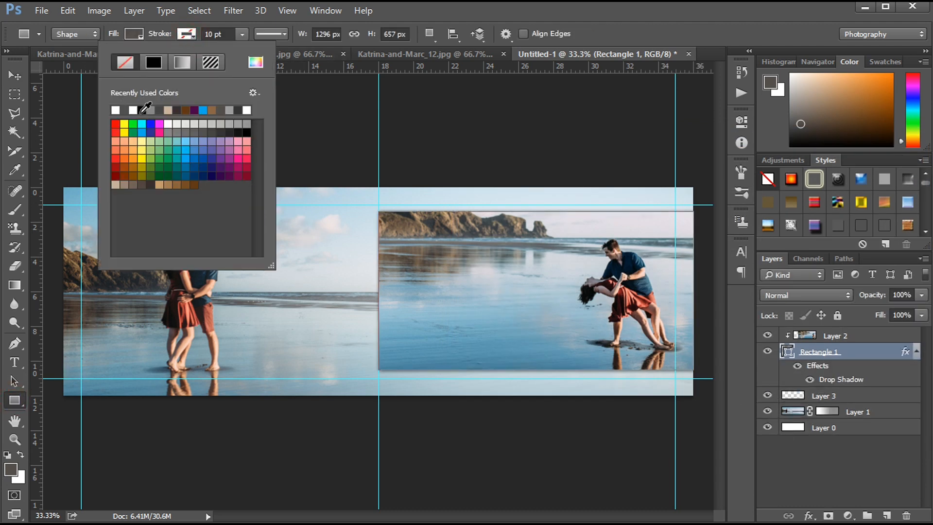
left_click(116, 110)
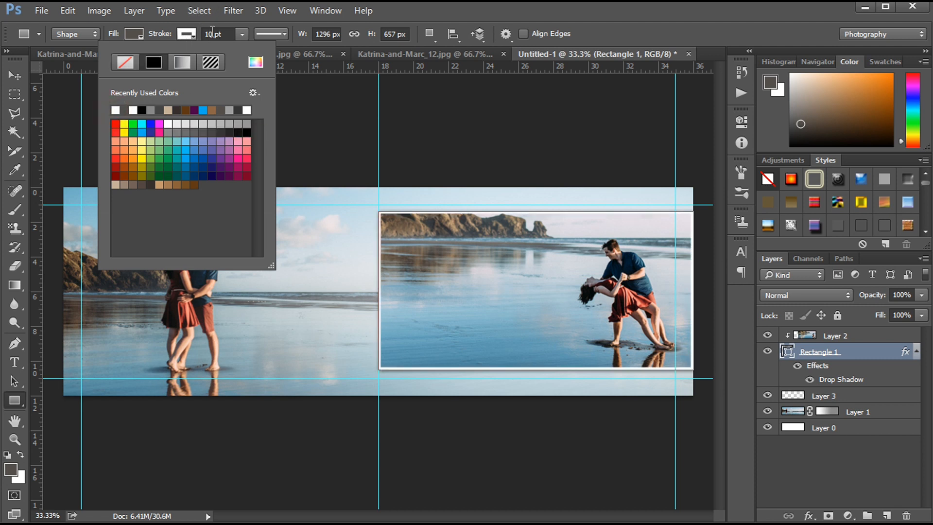
left_click(212, 33)
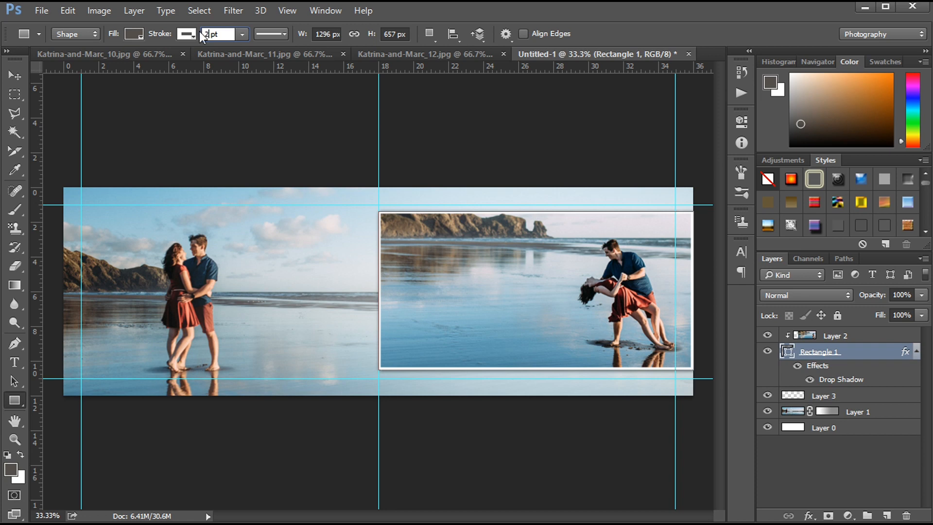
key("Return")
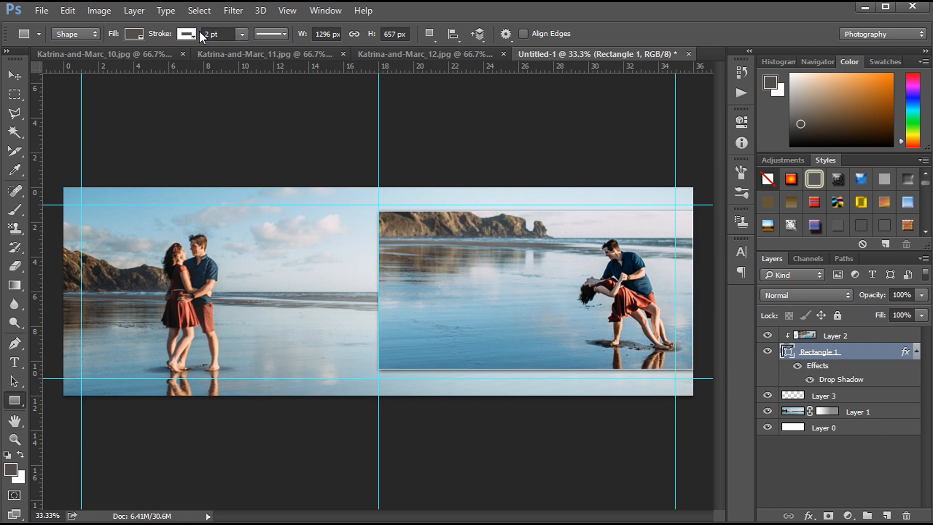
- Inspect the large frame's stroke up close at 100% and hide the guides
key("ctrl+plus")
key("ctrl+plus")
key("ctrl+plus")
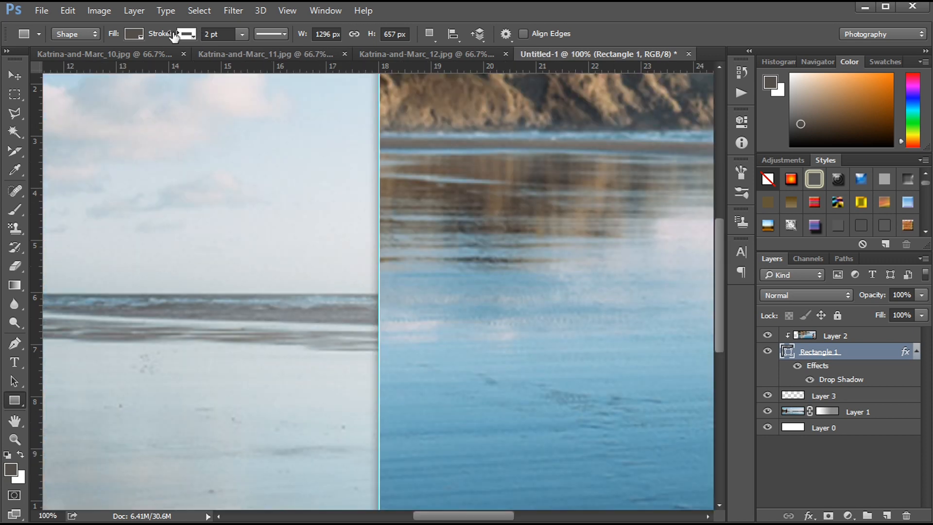
mouse_move(724, 286)
left_mouse_down()
mouse_move(719, 255)
mouse_move(720, 274)
left_mouse_up()
key("ctrl+minus")
key("ctrl+minus")
key("ctrl+minus")
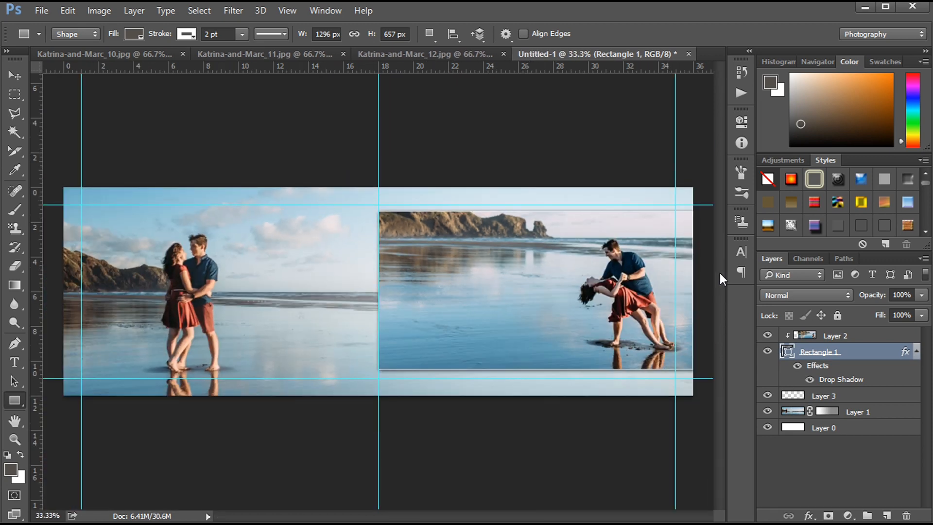
key("ctrl+semicolon")
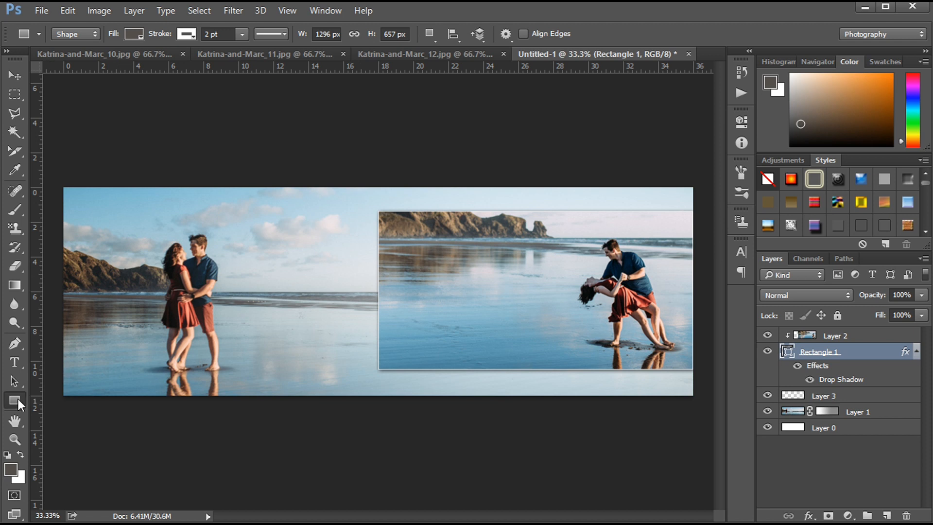
- Draw a portrait rectangle about 396 × 594 px above Layer 2, over the left part of the large framed photo
left_click(866, 343)
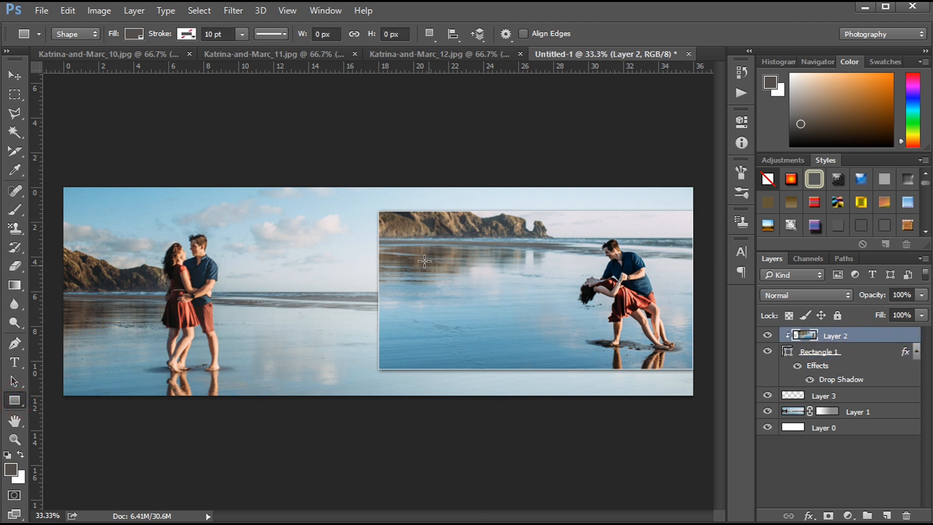
left_click_drag(387, 218, 503, 361)
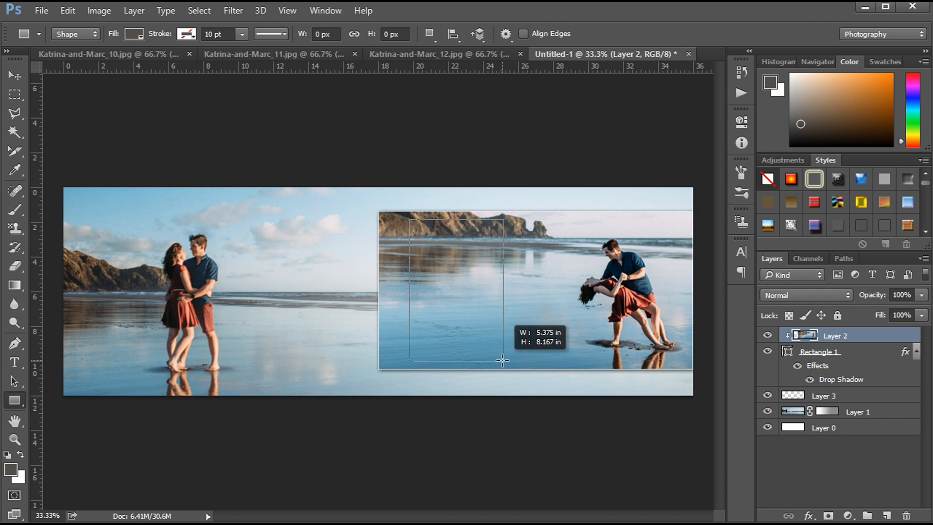
left_click_drag(503, 360, 502, 362)
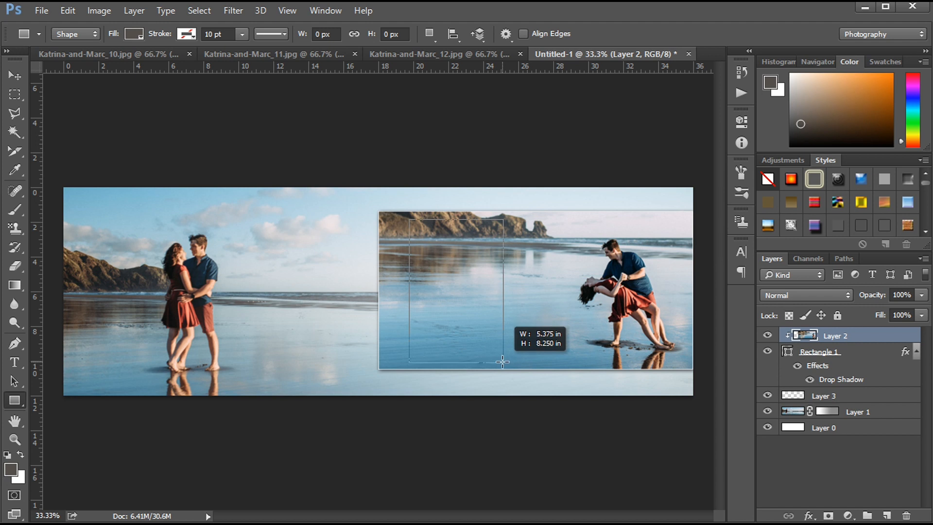
left_click_drag(503, 361, 505, 362)
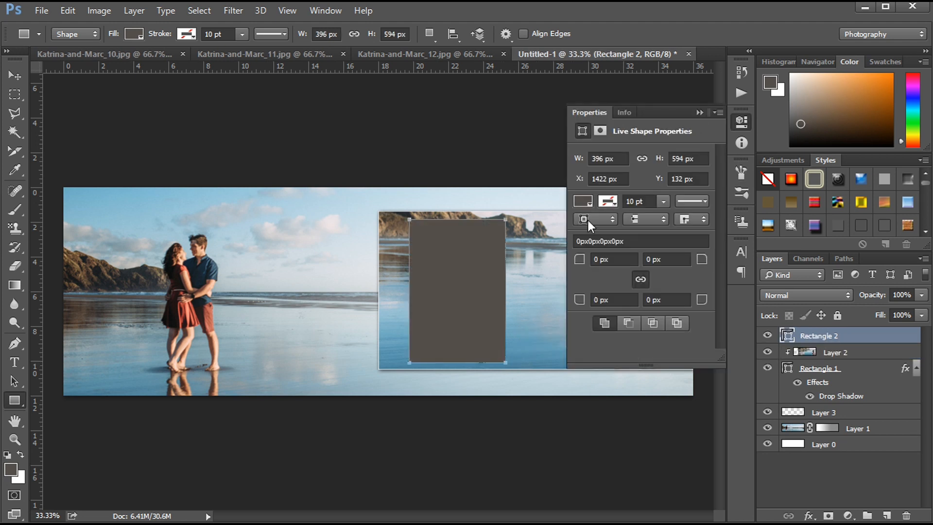
- Give the new portrait rectangle a white stroke 3 pt wide
left_click(608, 202)
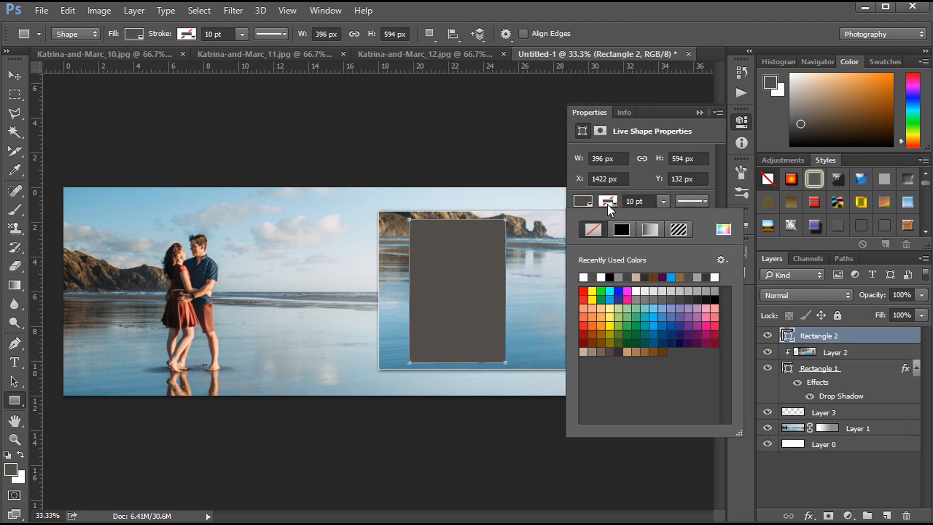
left_click(601, 277)
double_click(634, 201)
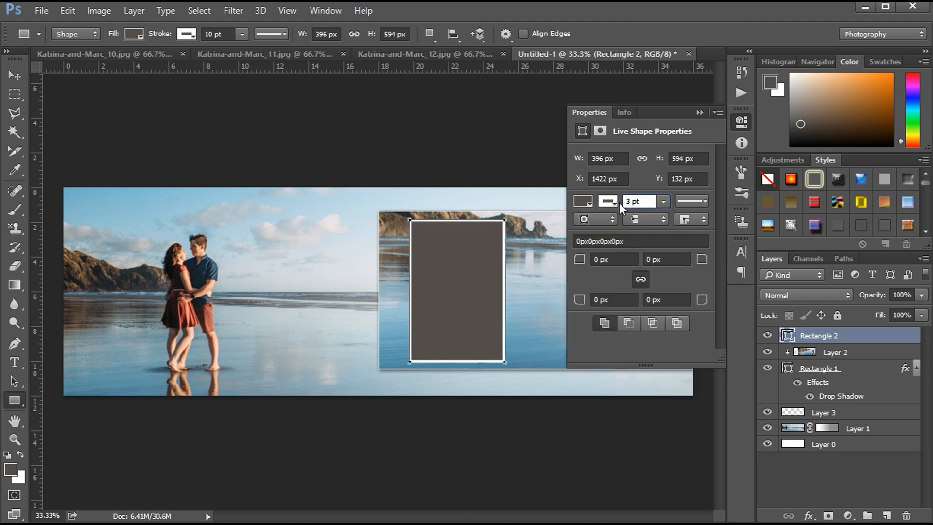
type("3")
key("Return")
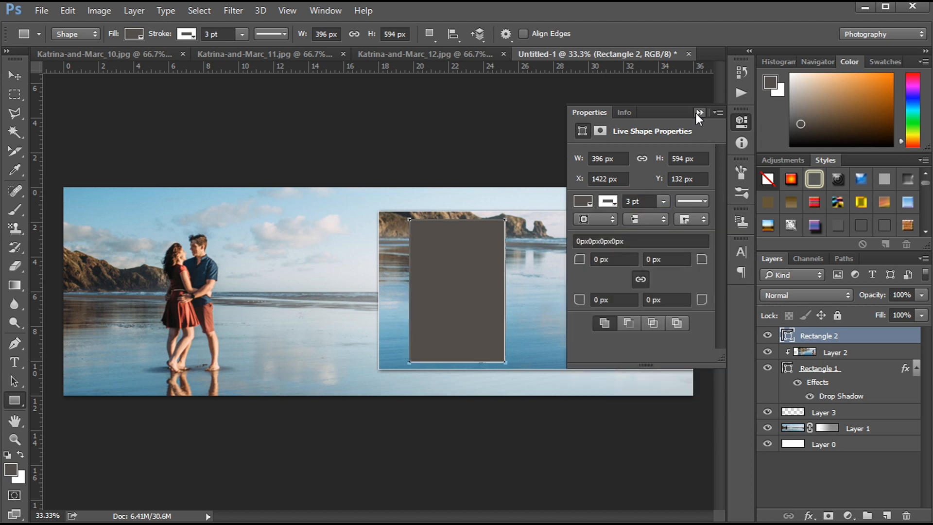
left_click(697, 113)
key("Return")
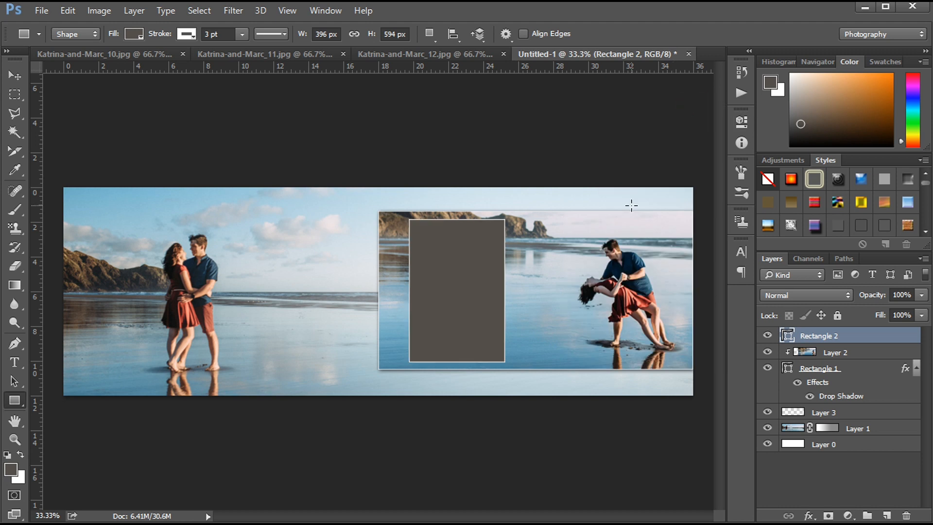
- Copy a portrait area around the hand-in-hand couple from the _12.jpg photo and place it over Rectangle 2 in the spread
left_click(395, 52)
left_click(12, 95)
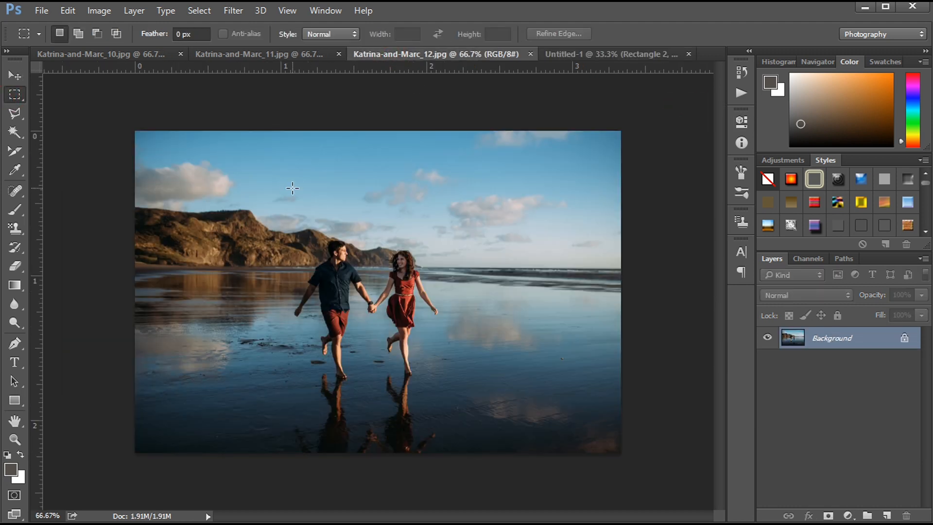
left_click_drag(281, 187, 474, 433)
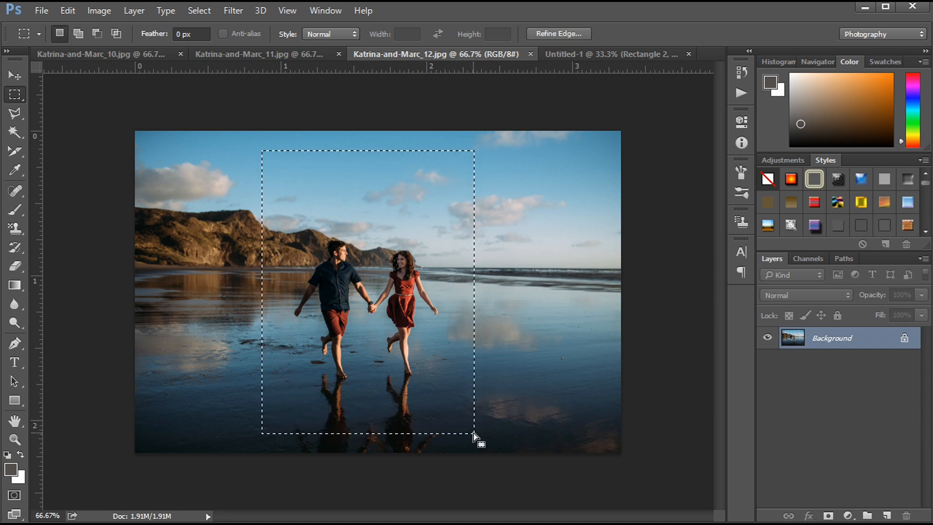
left_click(576, 54)
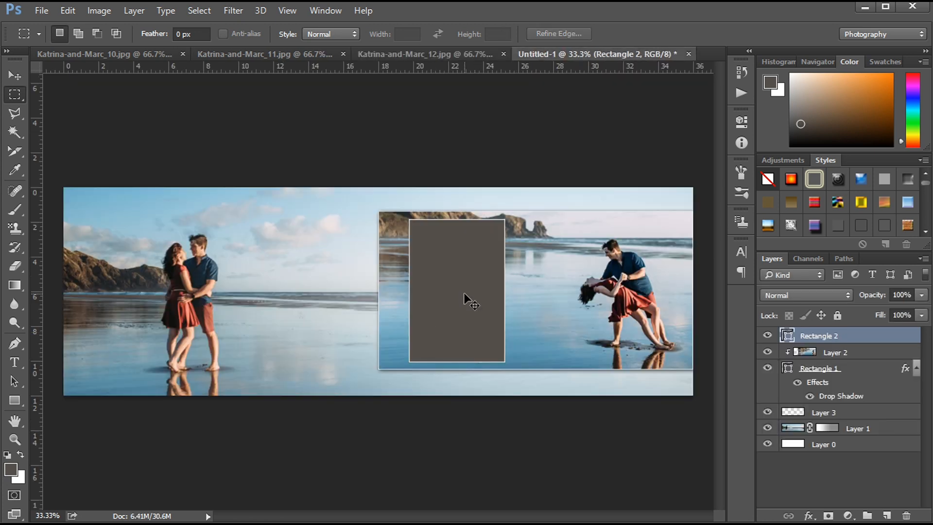
key("ctrl+v")
left_click_drag(405, 281, 486, 280)
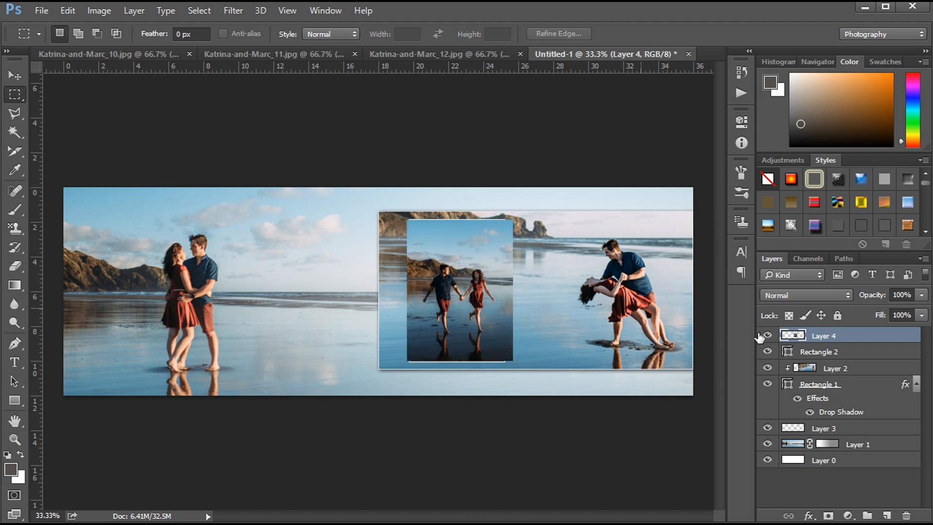
- Clip the Layer 4 photo to Rectangle 2, enlarge it proportionally to about 118% and shift it slightly left
left_click(832, 337, "alt")
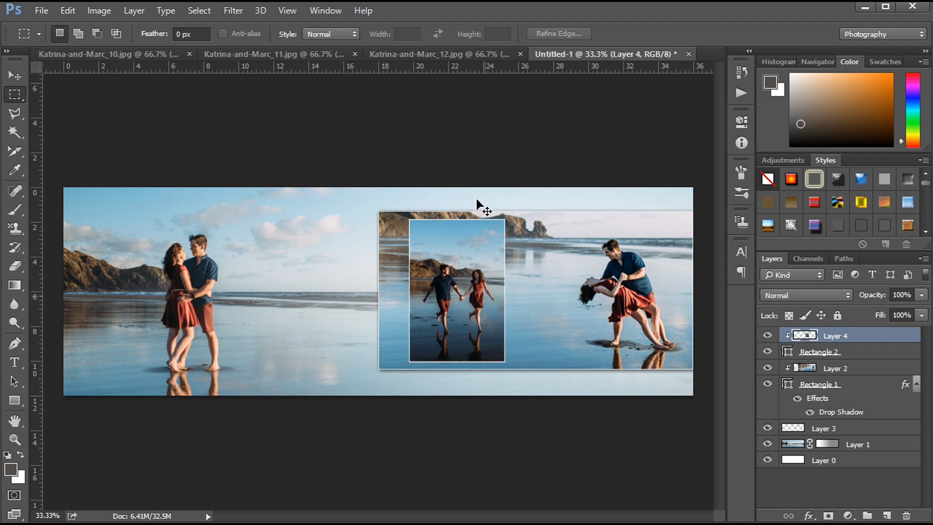
key("ctrl+t")
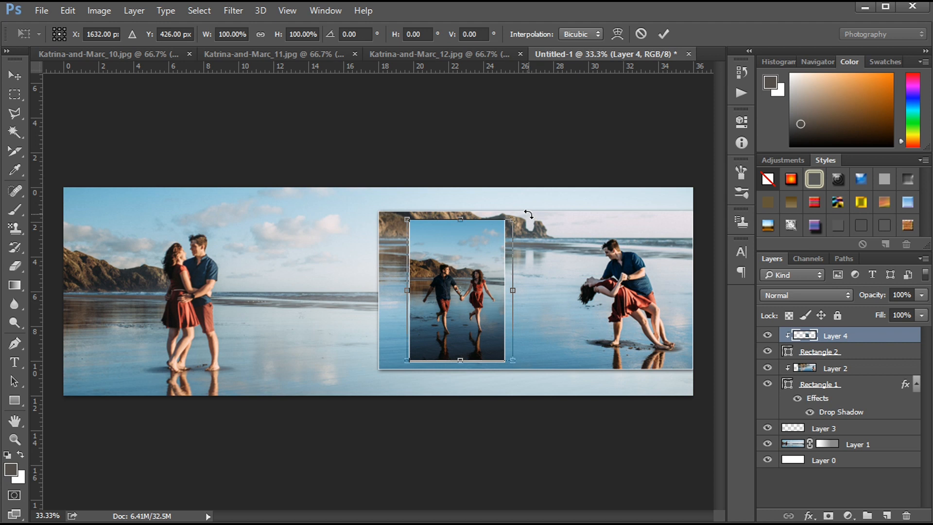
left_click_drag(514, 214, 521, 203)
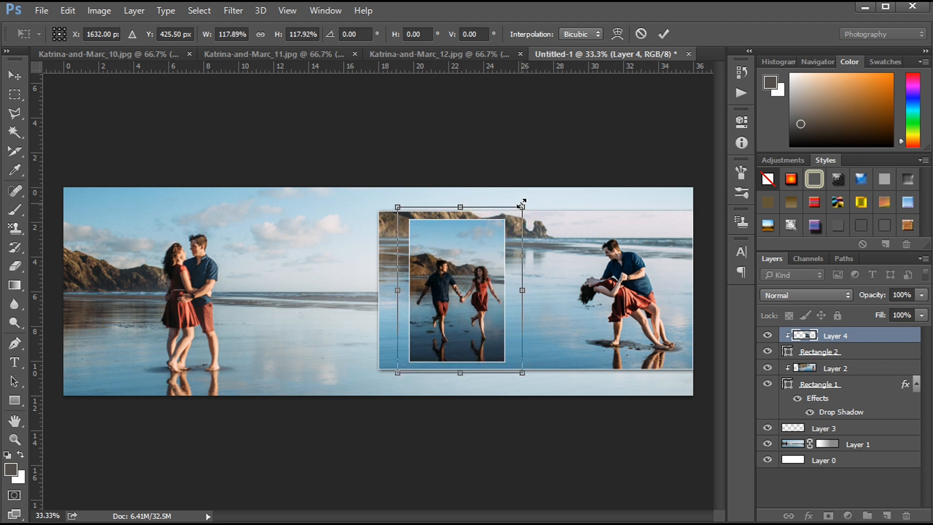
key("Return")
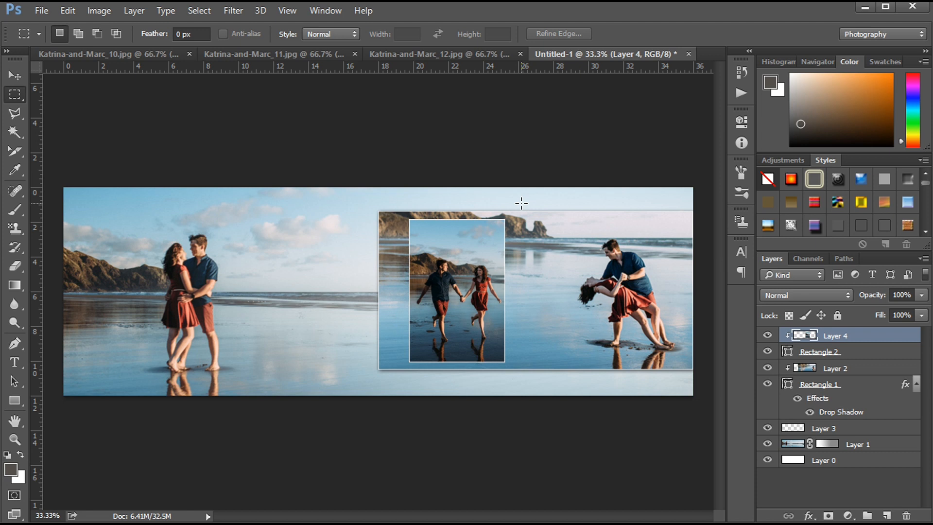
key("v")
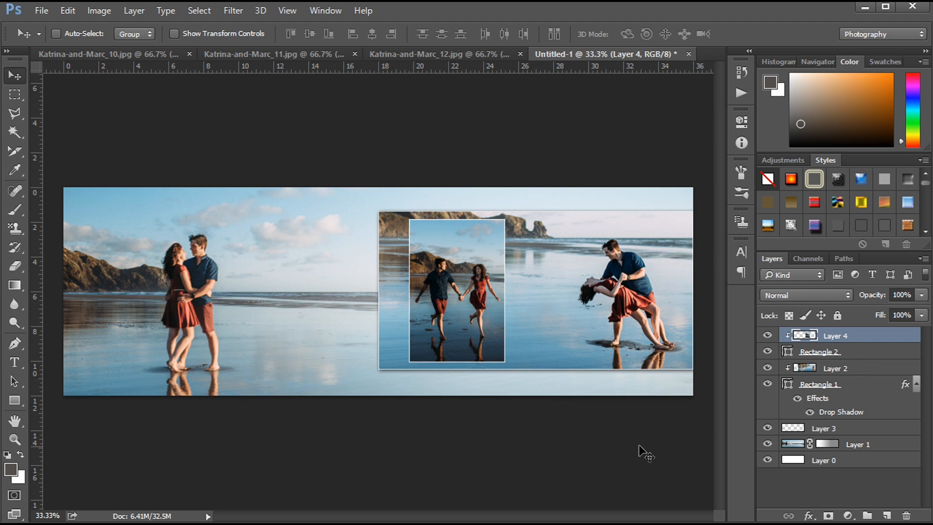
- Compare Rectangle 1 with and without its layer effects and leave the effects hidden
left_click(798, 400)
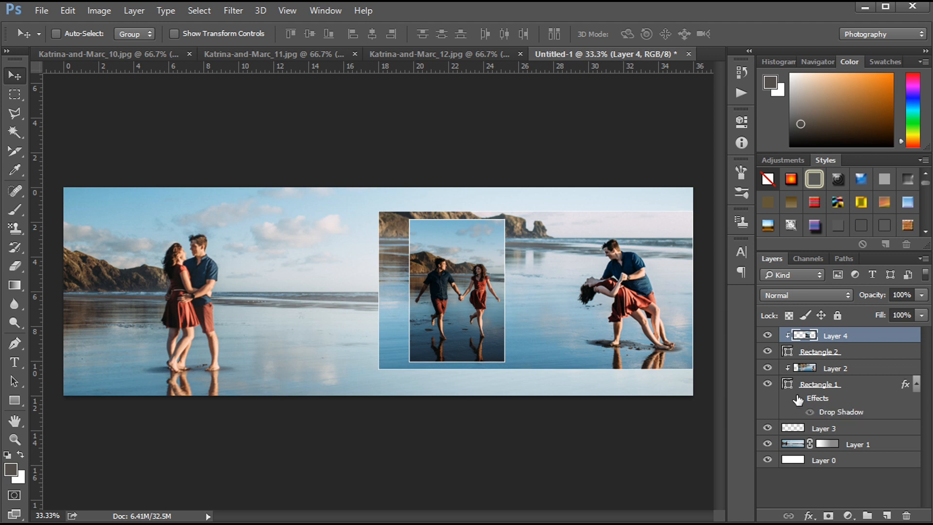
left_click(797, 400)
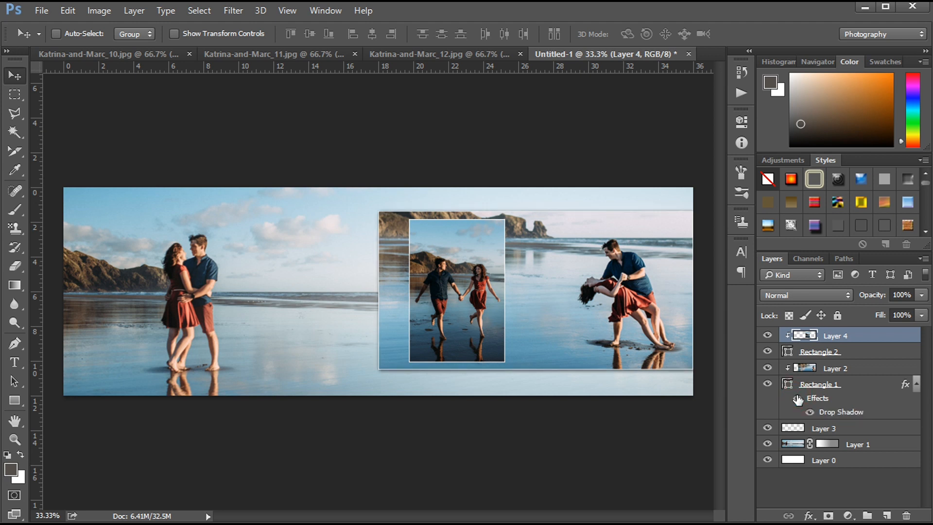
left_click(797, 400)
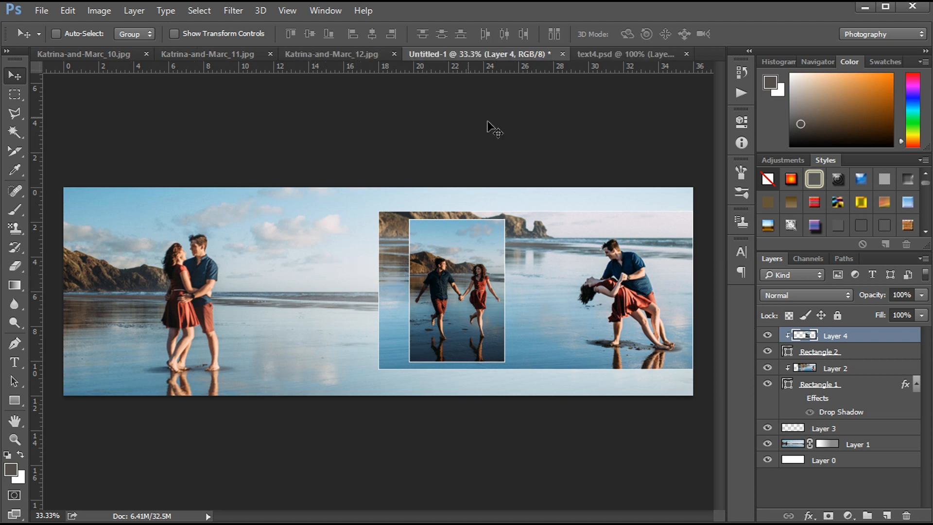
- In text4.psd, identify the layer group of the green LOVE moments artwork by toggling group visibility and select Group 1
left_click(610, 55)
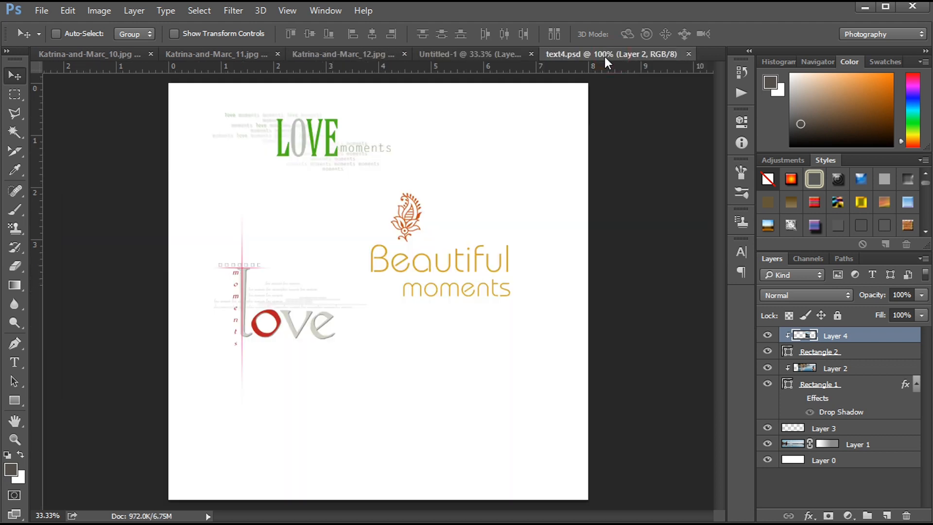
left_click(246, 129, "ctrl")
left_click(188, 120)
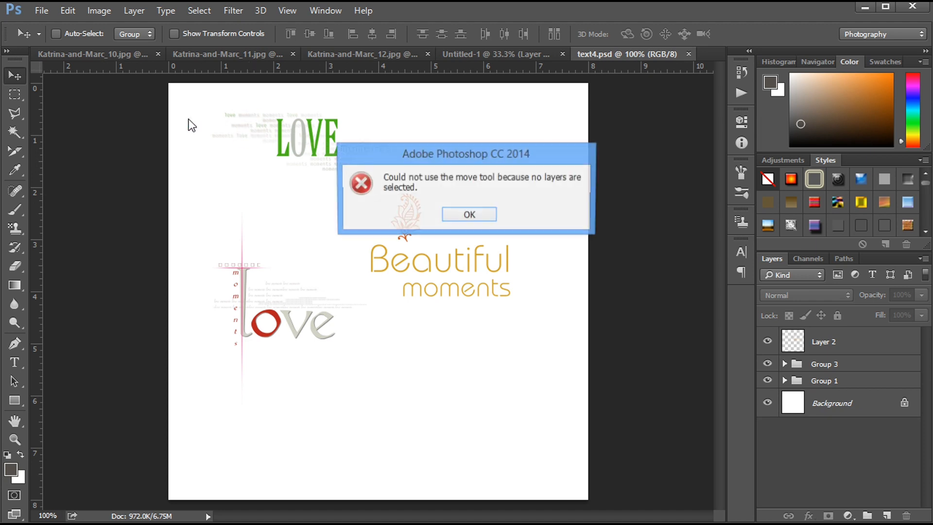
left_click(464, 214)
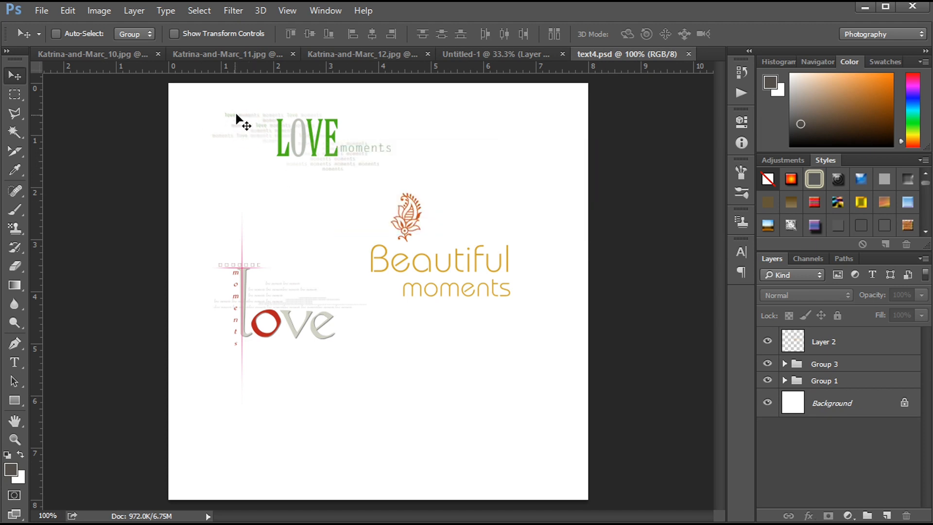
left_click(768, 364)
left_click(767, 364)
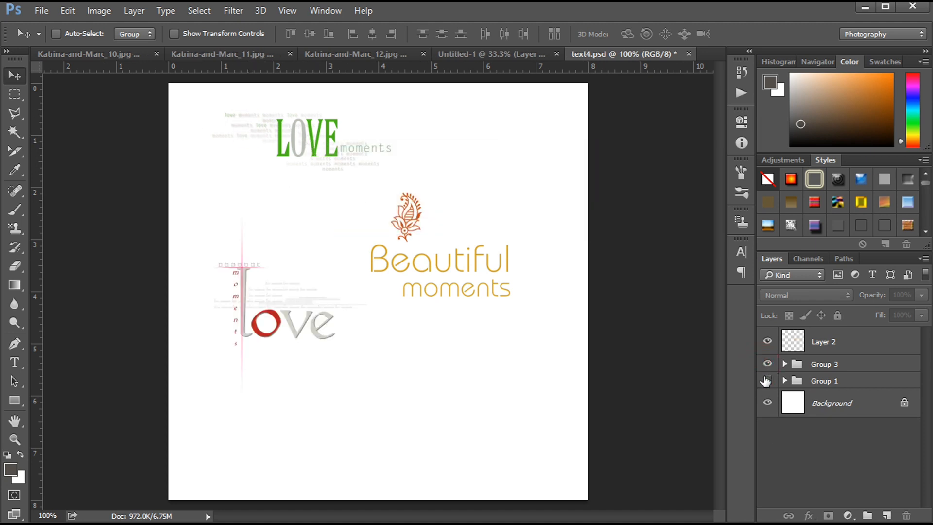
left_click(767, 381)
left_click(766, 381)
left_click(819, 381)
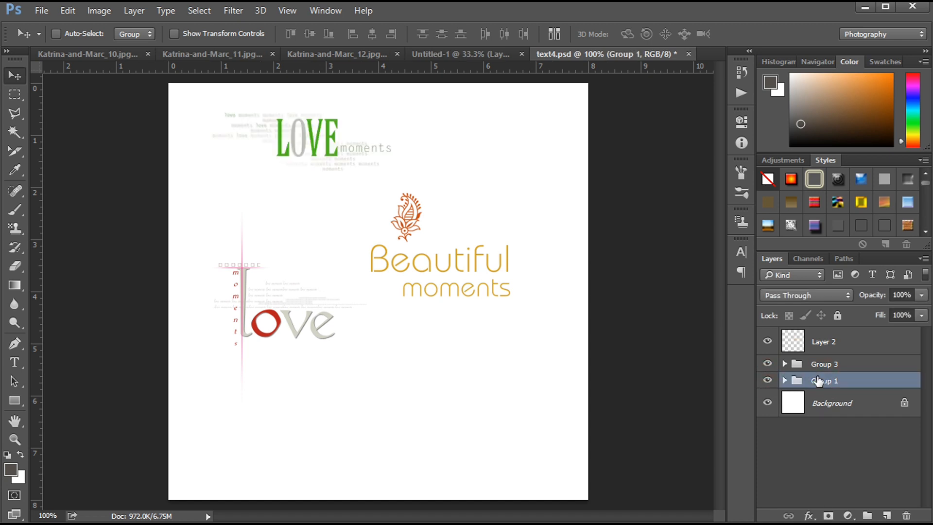
- Copy the green LOVE moments group from text4.psd into the spread and enlarge it proportionally between the couple and the photo frames
left_click_drag(312, 141, 349, 165)
left_click_drag(299, 284, 298, 284)
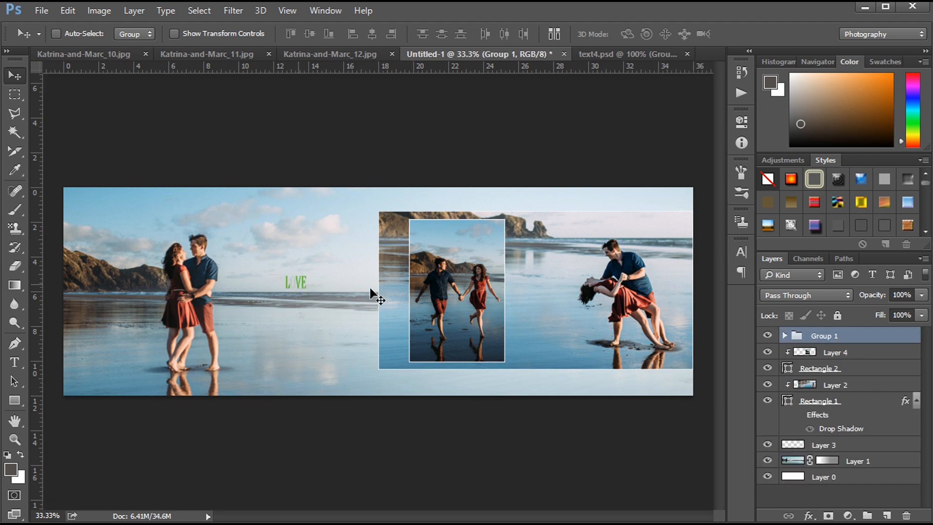
left_click(530, 248)
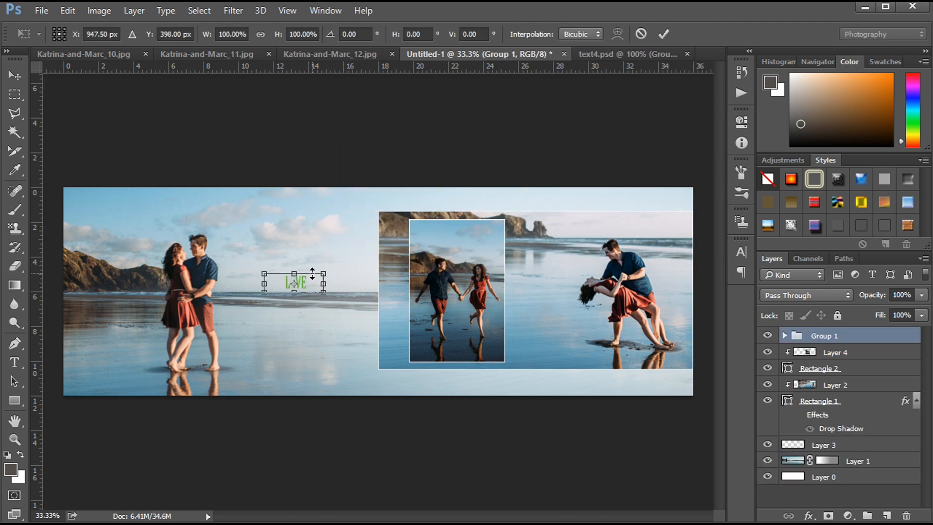
left_click_drag(324, 273, 377, 202)
key("Return")
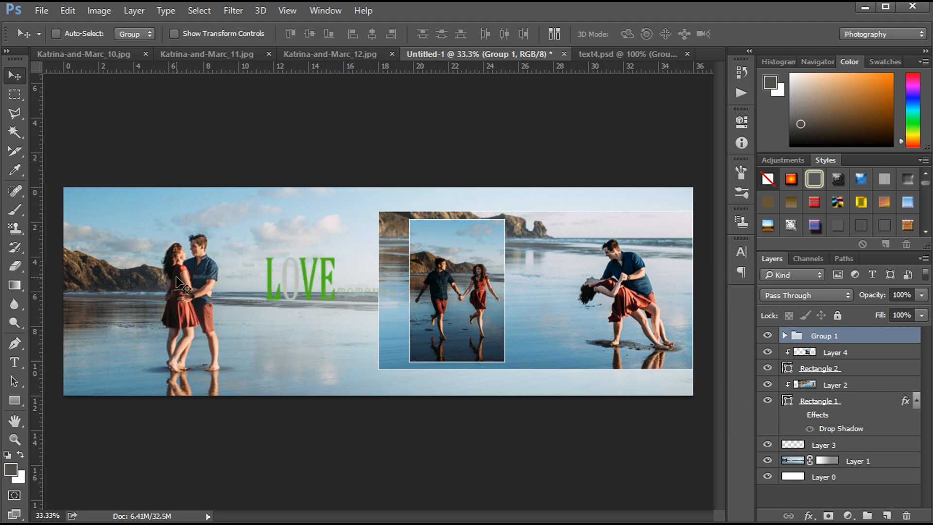
- Shift the LOVE moments text slightly upward and place Group 1 directly below Rectangle 1 in the layer order
mouse_move(306, 281)
left_mouse_down()
mouse_move(320, 252)
mouse_move(313, 265)
left_mouse_up()
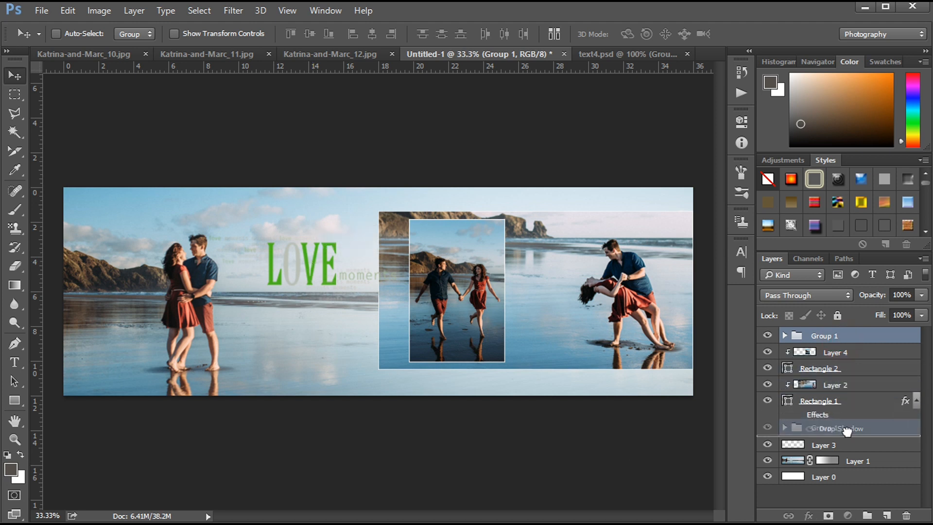
left_click_drag(847, 440, 847, 440)
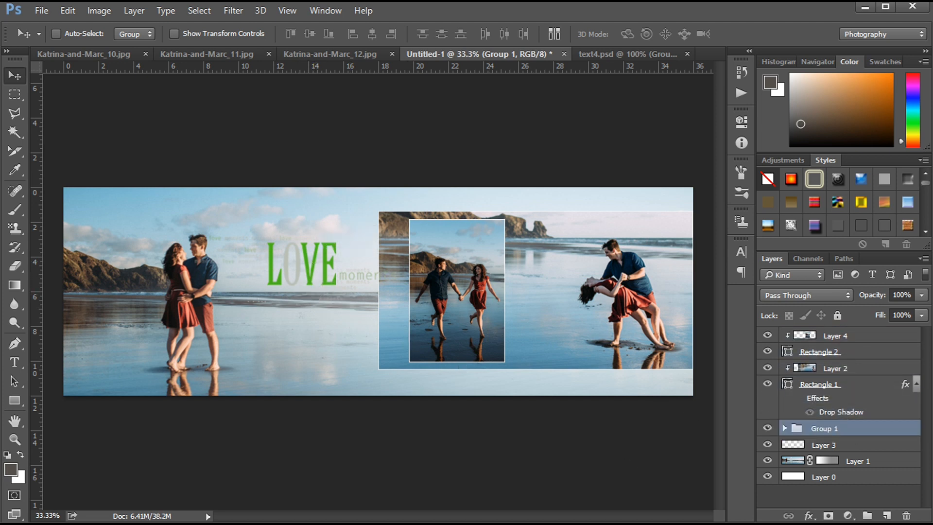
- Clip a tan Solid Color fill layer to Group 1 and move the LOVE moments text up and left into the sky
left_click(848, 516)
left_click(892, 253)
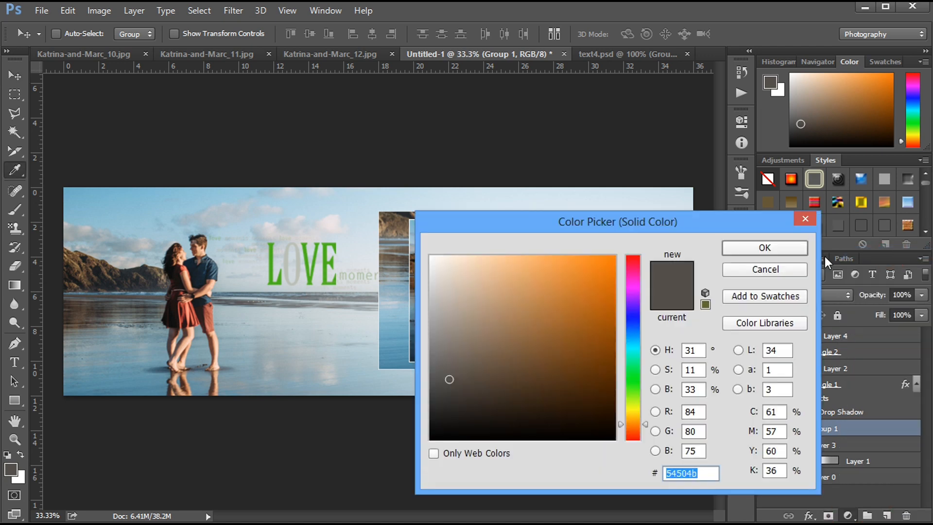
left_click(502, 281)
left_click(763, 251)
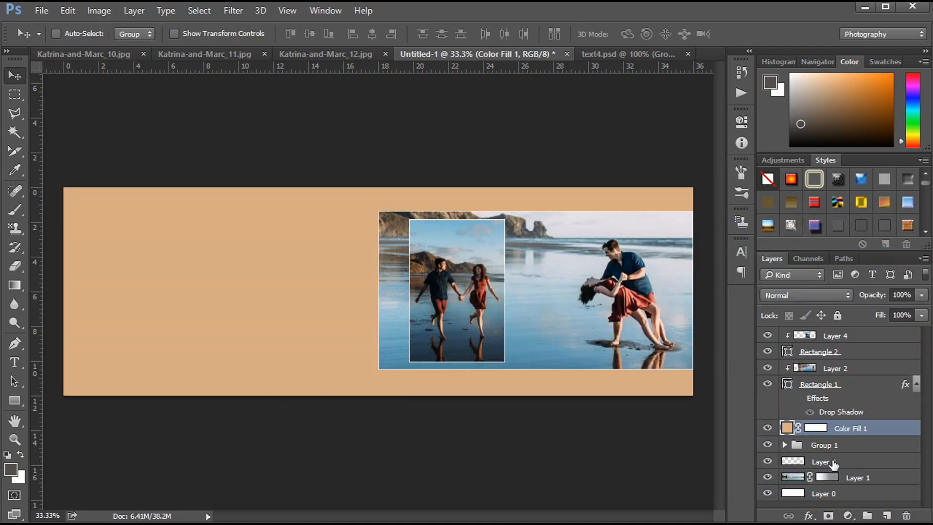
left_click(831, 437, "alt")
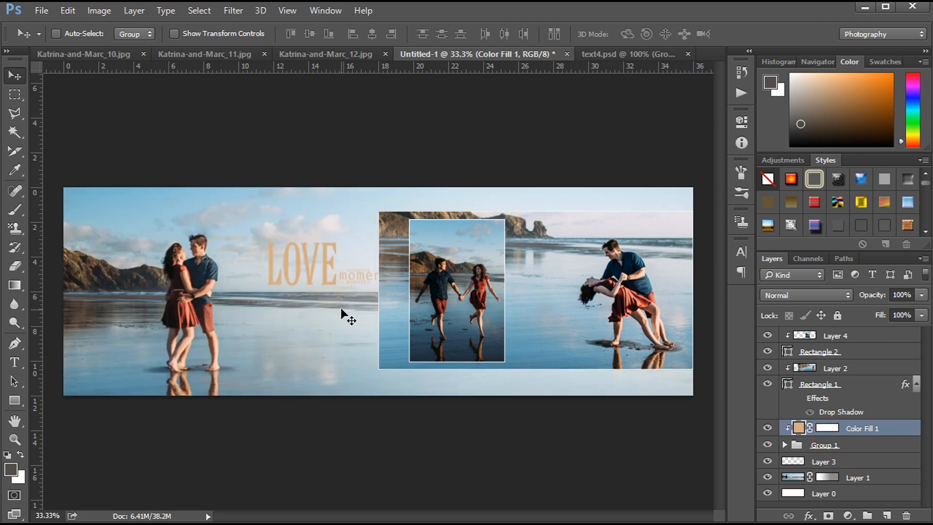
left_click_drag(307, 269, 288, 232)
left_click(855, 451)
- Try several colors sampled from the couple photo for the LOVE moments fill and apply the red b9413a from the woman's skirt
double_click(797, 428)
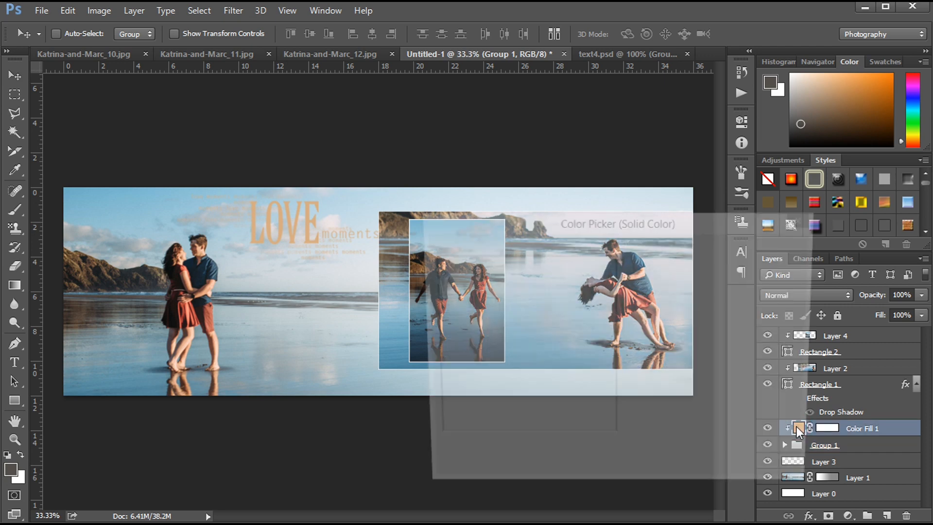
left_click(278, 308)
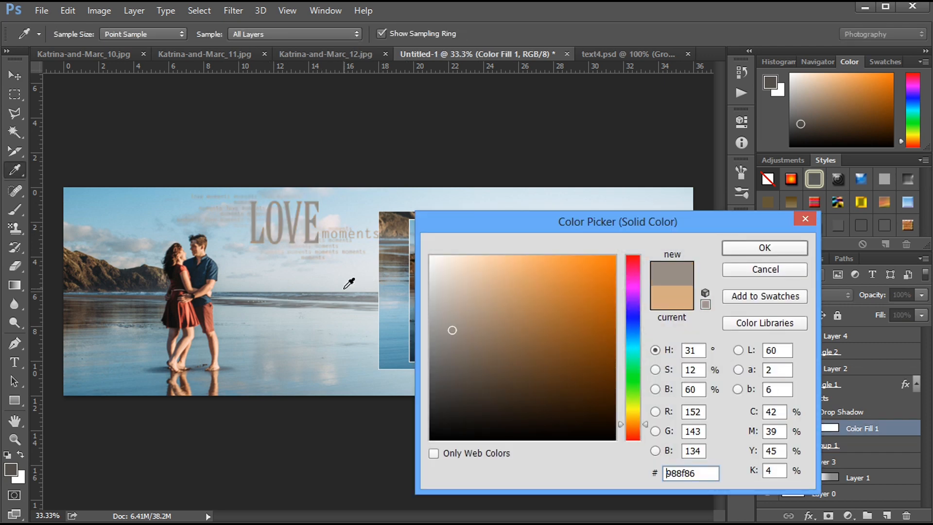
left_click(334, 300)
left_click(206, 274)
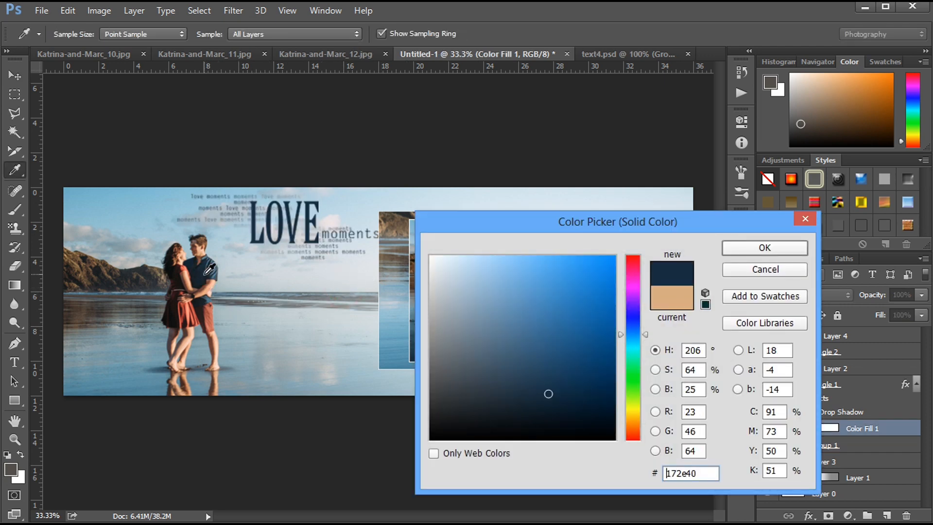
left_click(181, 273)
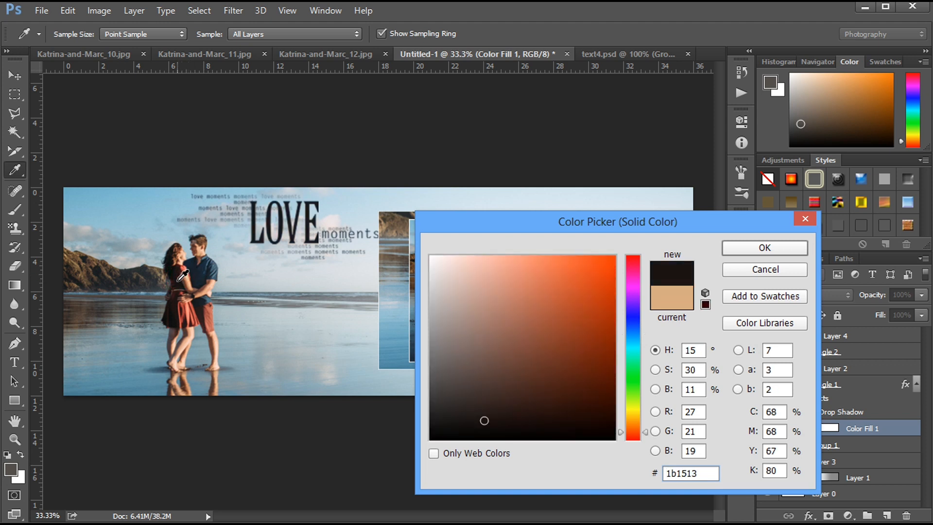
left_click(189, 313)
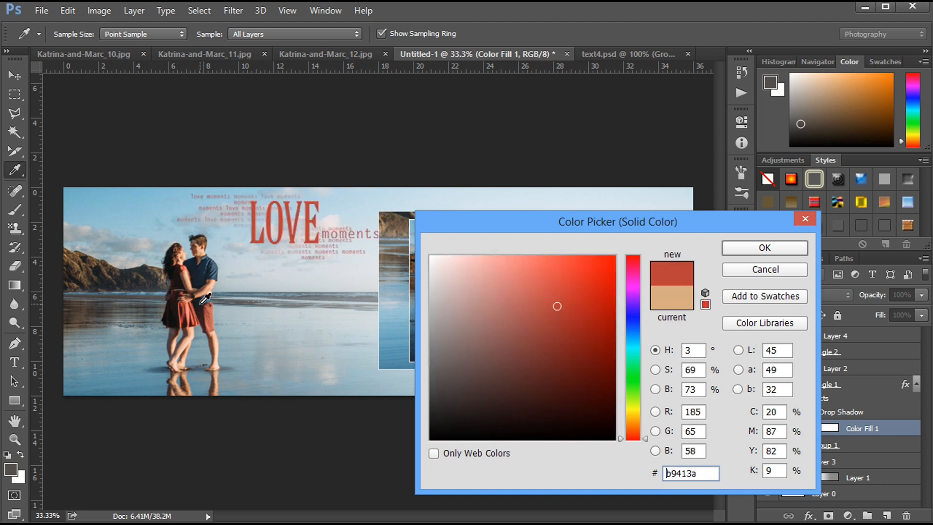
left_click(740, 249)
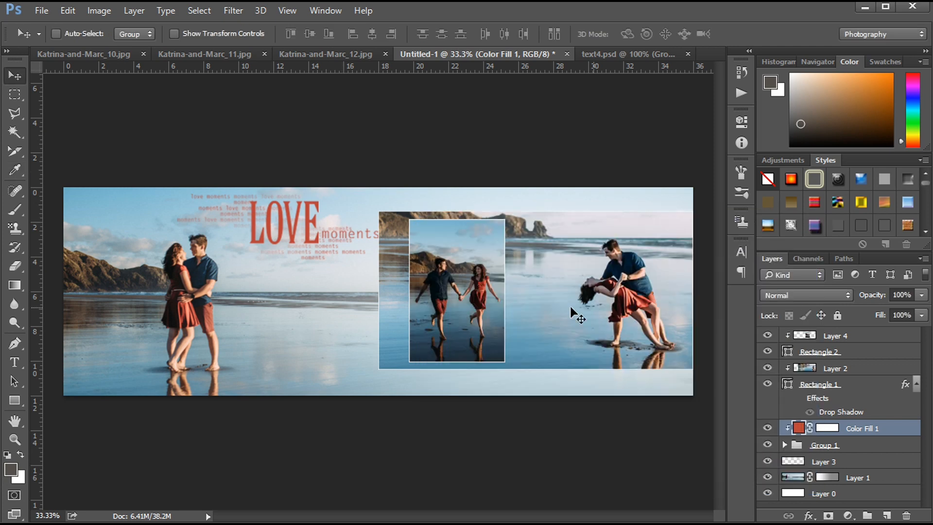
- Transform Group 1 to make the LOVE moments text narrower and taller, and place it in the gap between the couple and the photo frames
left_click(347, 288)
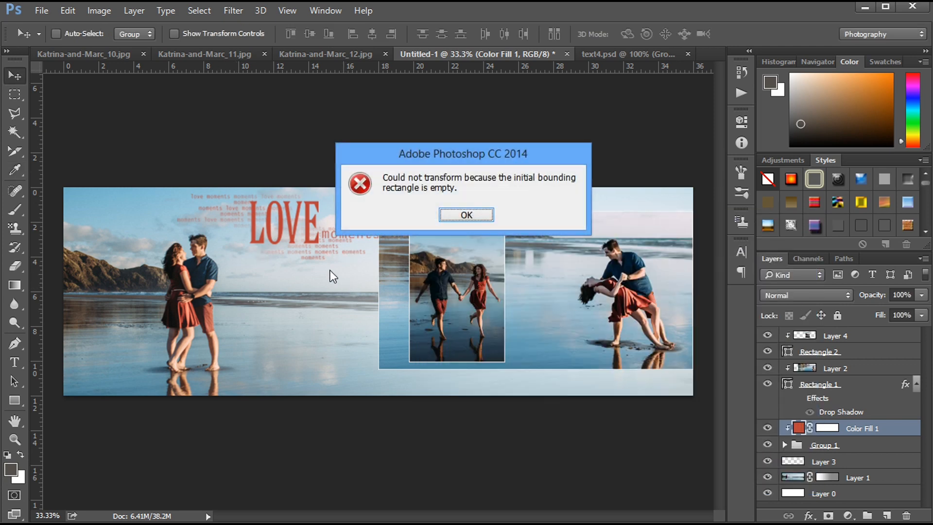
left_click(484, 212)
left_click(826, 447)
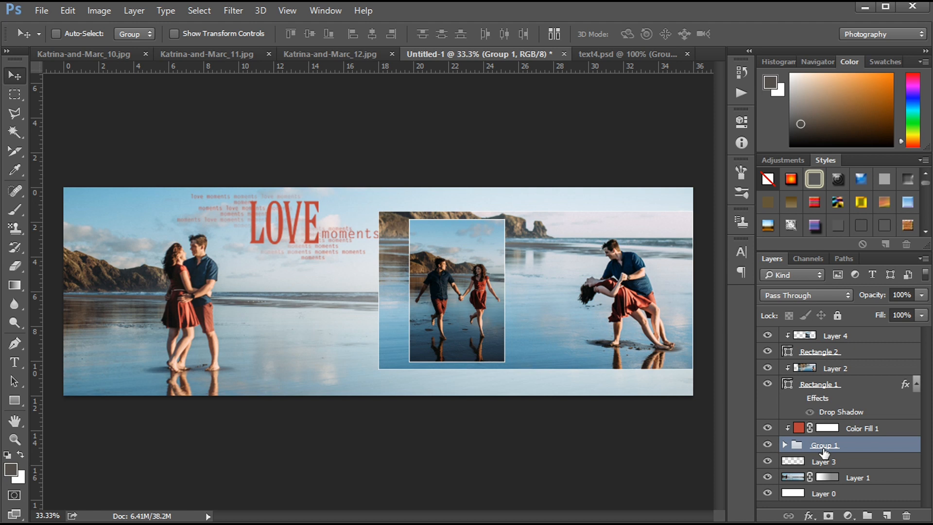
key("ctrl+t")
left_click(531, 249)
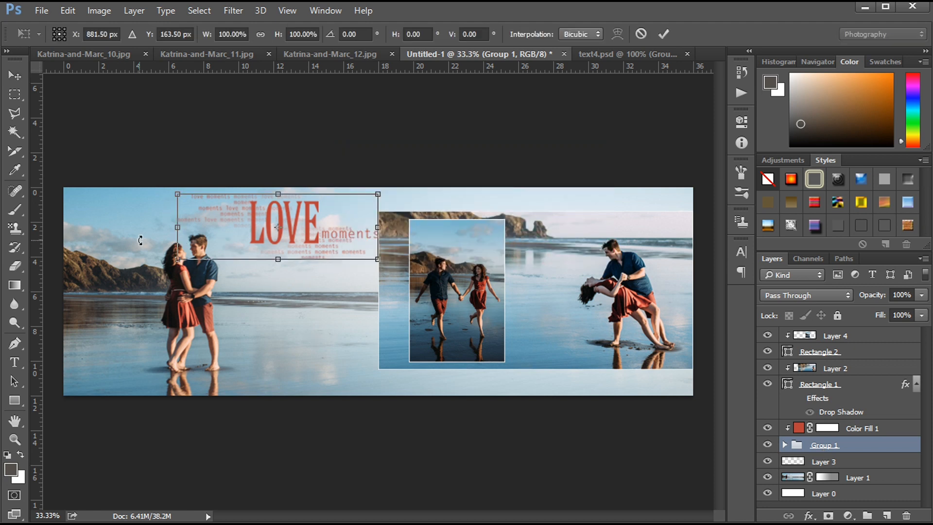
left_click_drag(179, 228, 210, 227)
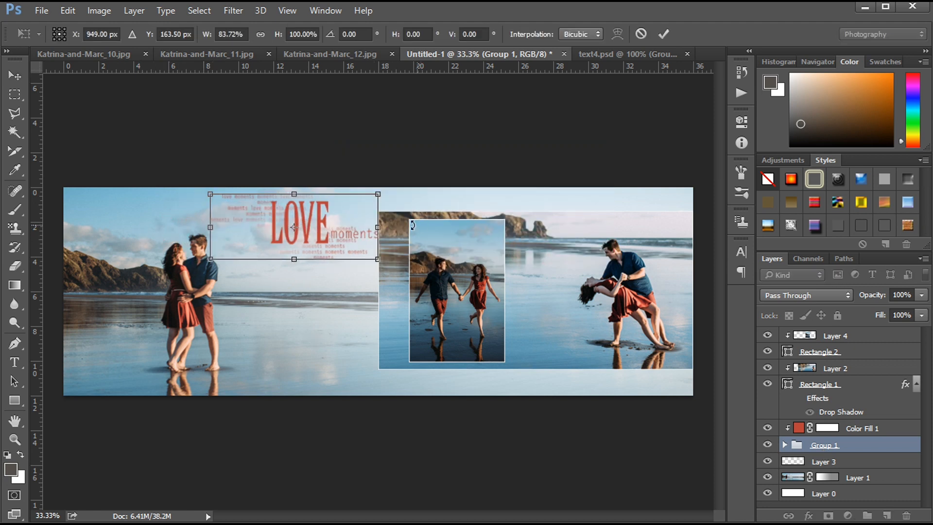
left_click_drag(380, 227, 362, 227)
left_click_drag(287, 259, 287, 281)
left_click_drag(319, 208, 325, 228)
key("Return")
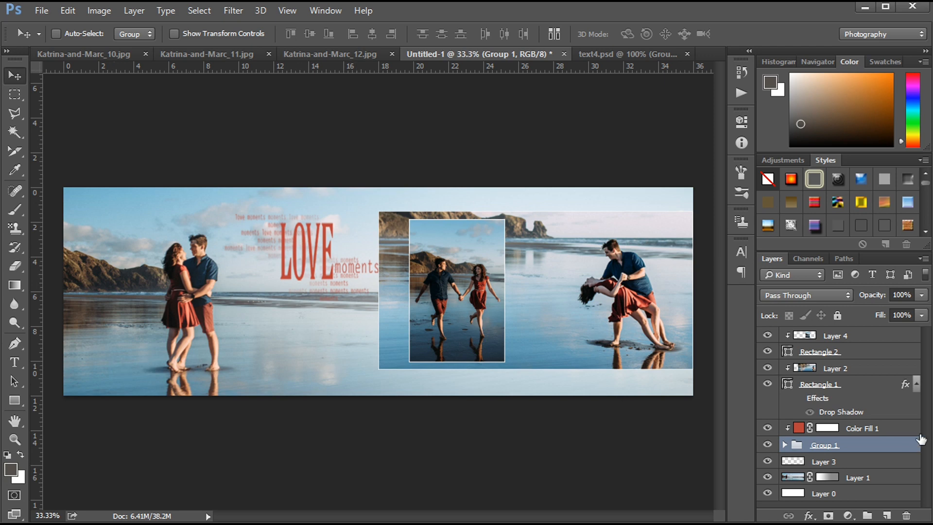
- Recolor the LOVE moments fill with the dark blue 1c2b33 sampled from the man's shirt
left_click(798, 433)
double_click(797, 430)
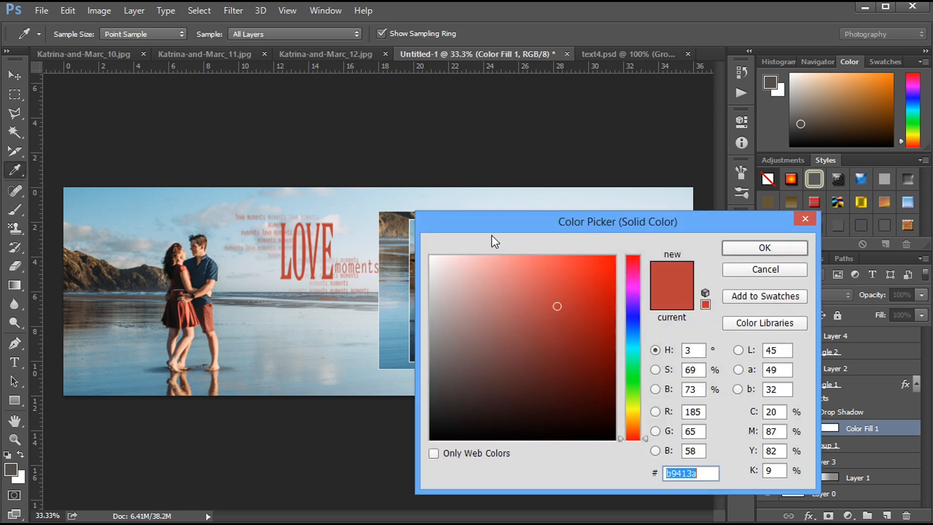
left_click(432, 256)
left_click(211, 312)
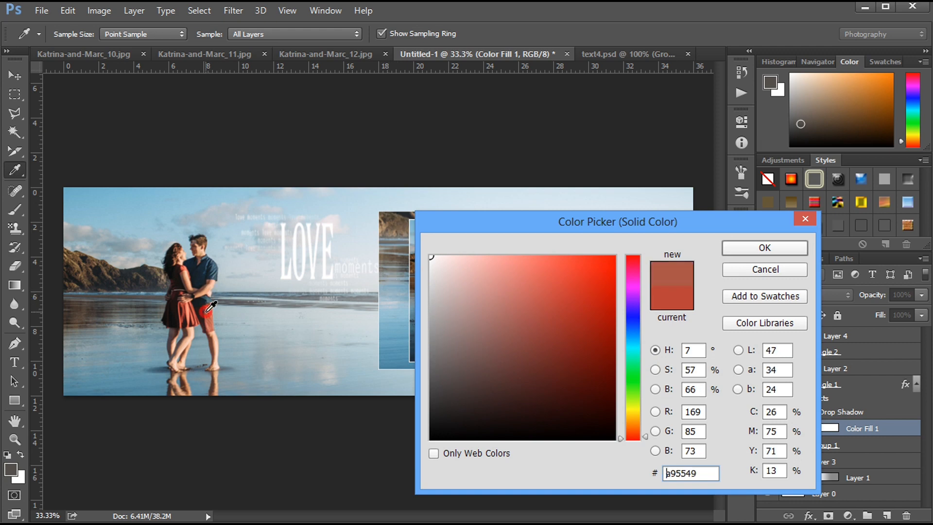
left_click(207, 275)
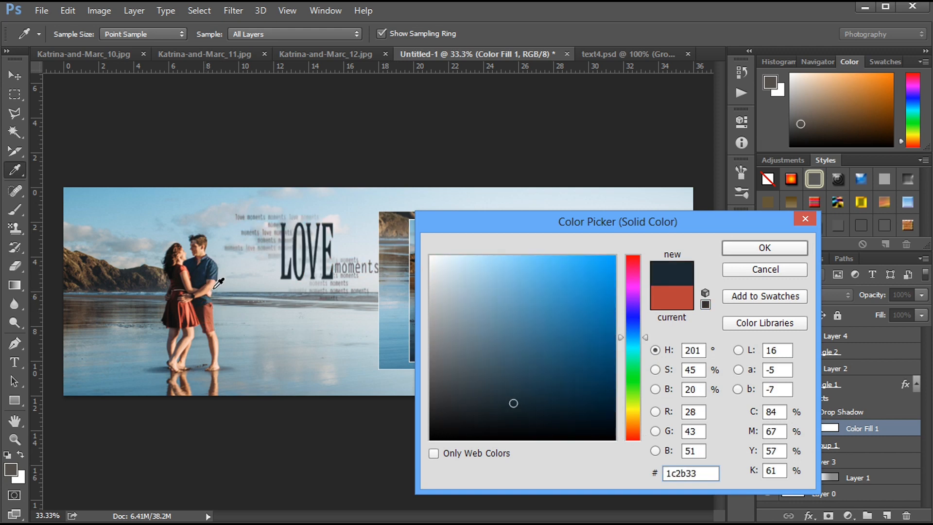
left_click(776, 252)
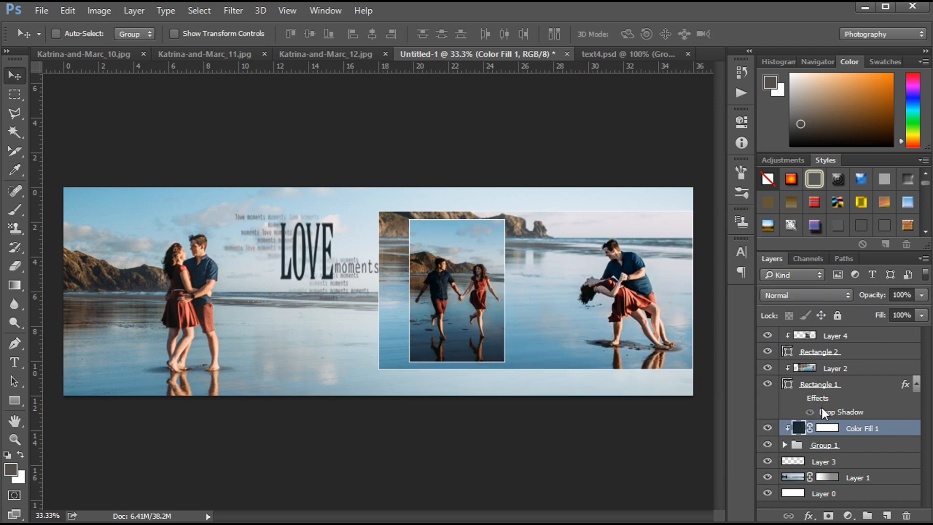
left_click(784, 445)
left_click_drag(932, 387, 929, 438)
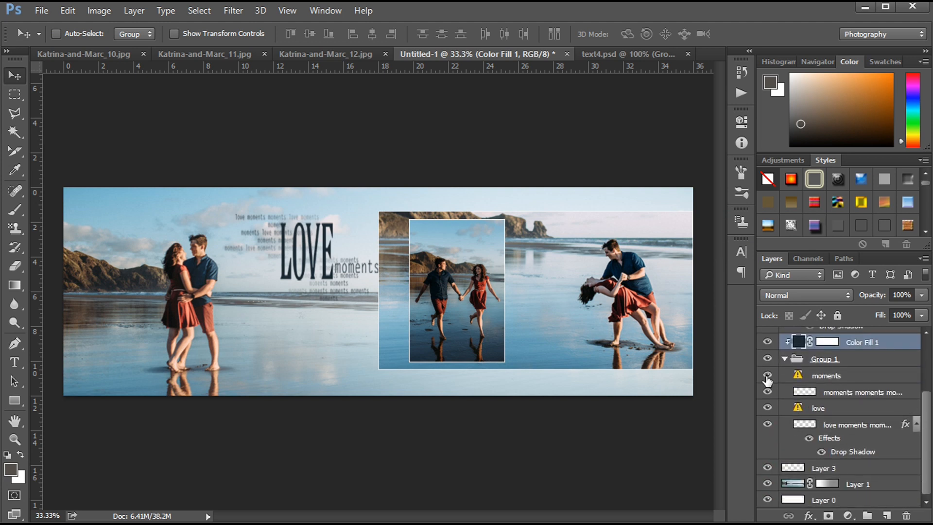
left_click(784, 359)
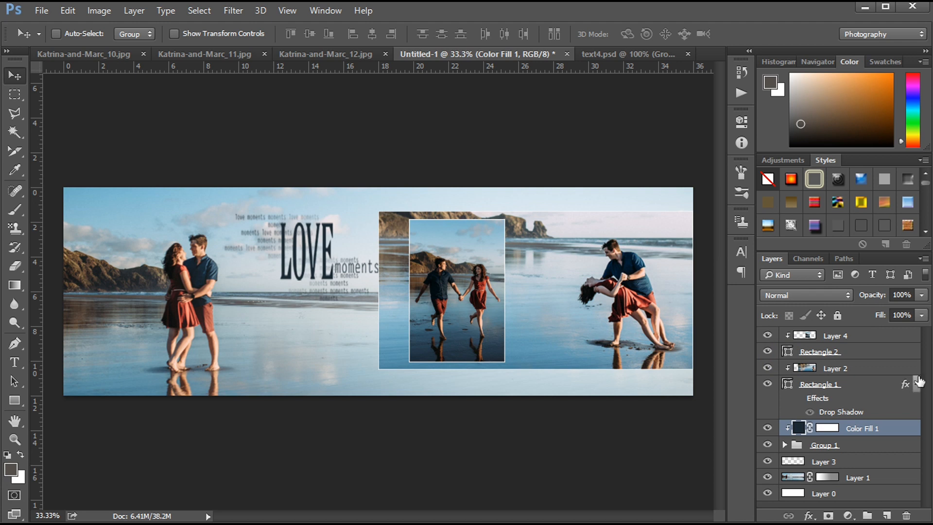
- Copy the Beautiful moments artwork on Layer 2 of text4.psd into the spread, below the LOVE moments text
left_click(611, 53)
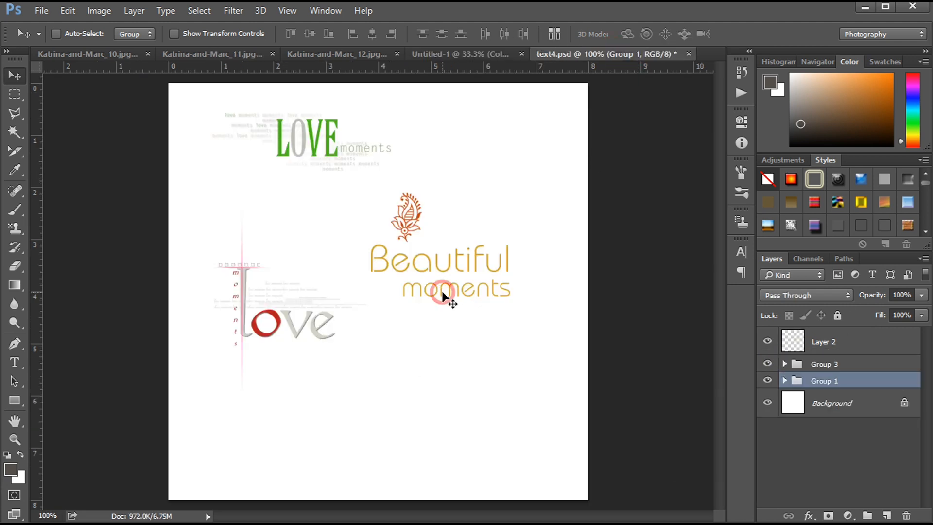
left_click_drag(437, 271, 404, 240)
right_click(460, 262, "alt")
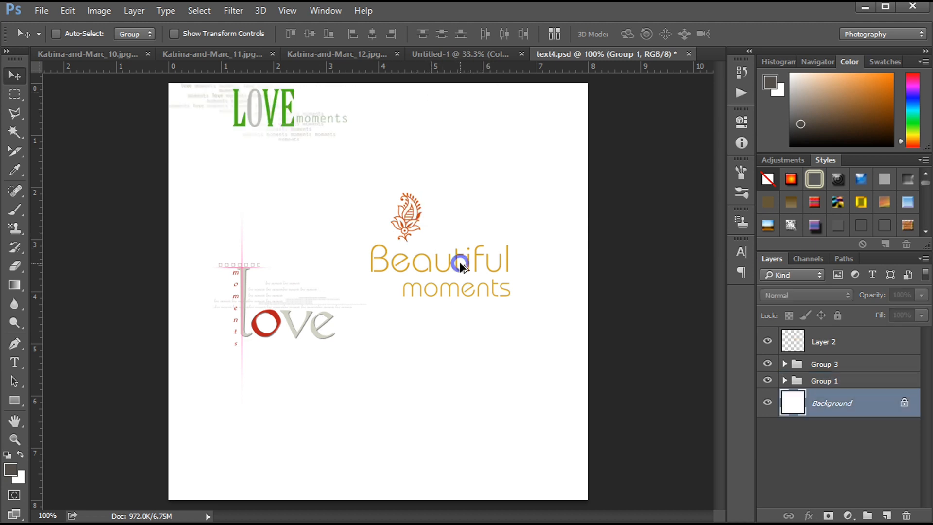
left_click(798, 342)
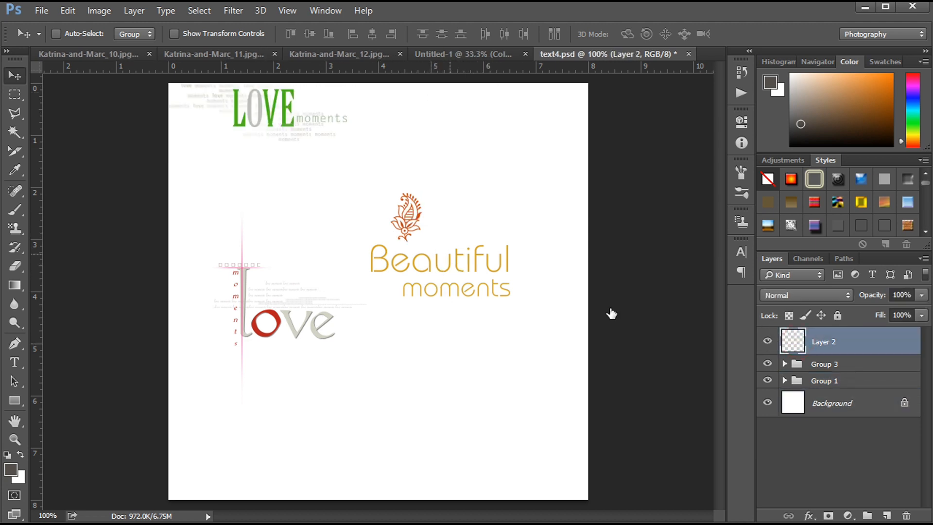
left_click_drag(426, 266, 471, 101)
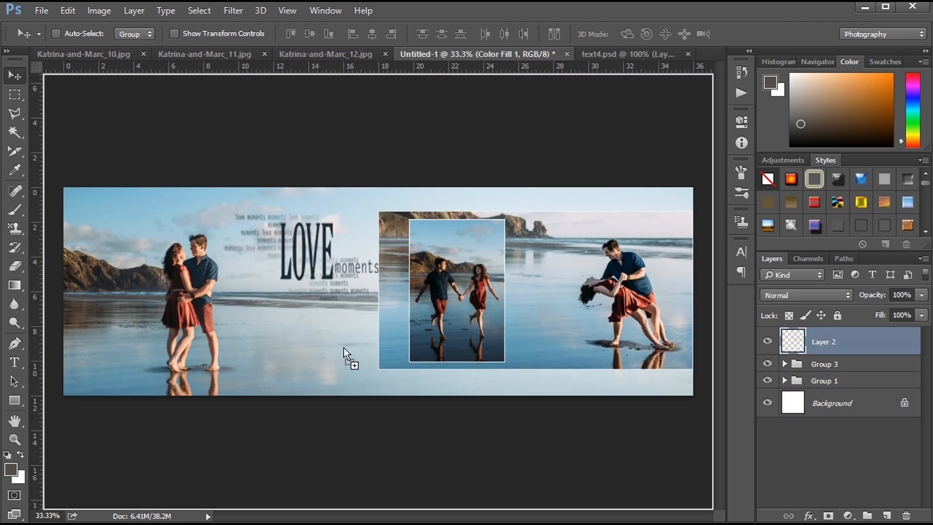
left_click_drag(343, 348, 317, 368)
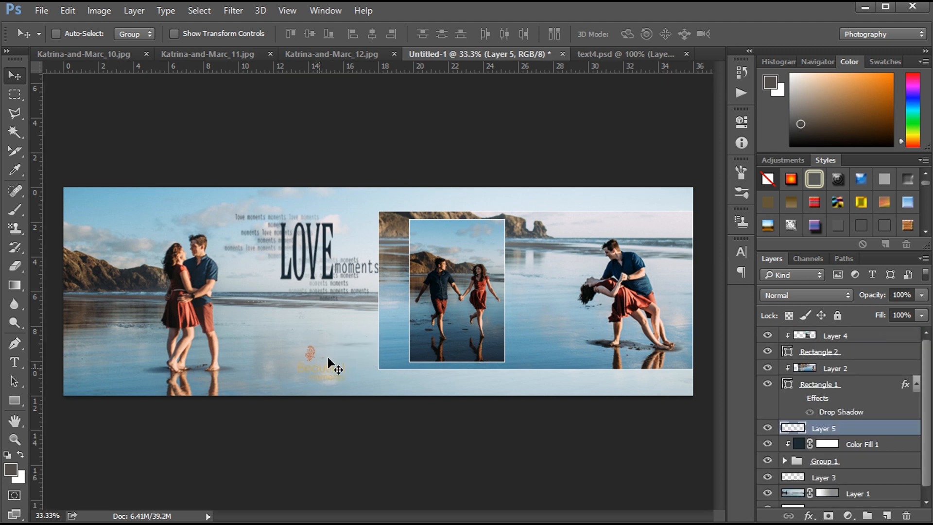
- Enlarge the Beautiful moments artwork moderately and position it near the spread's lower edge, just left of the large photo frame
key("ctrl+t")
left_click_drag(344, 344, 370, 317)
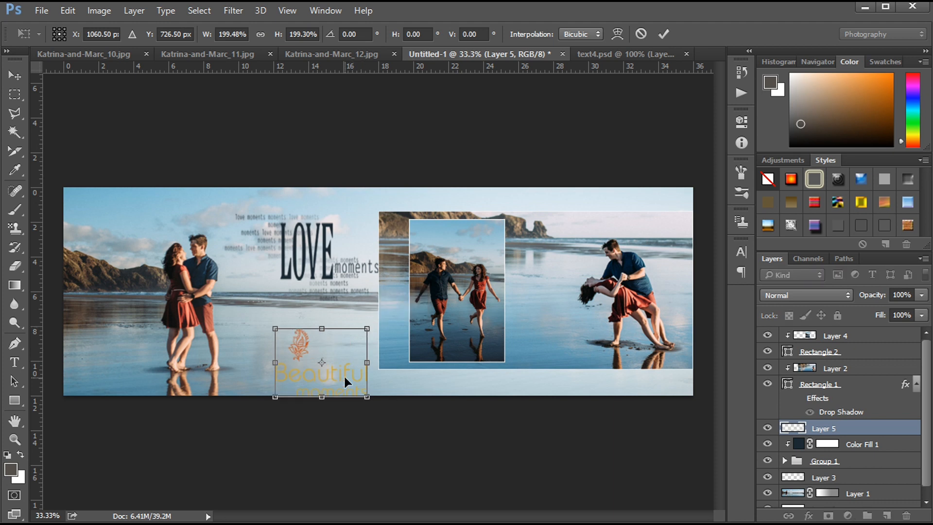
left_click_drag(343, 375, 348, 363)
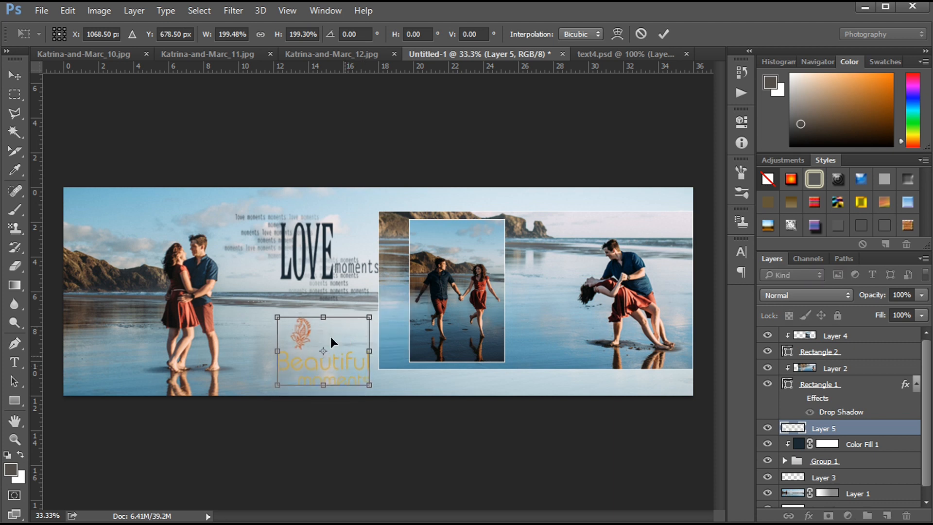
left_click_drag(371, 317, 355, 327)
mouse_move(341, 364)
left_mouse_down()
mouse_move(564, 358)
mouse_move(320, 369)
mouse_move(325, 377)
mouse_move(343, 368)
left_mouse_up()
key("Return")
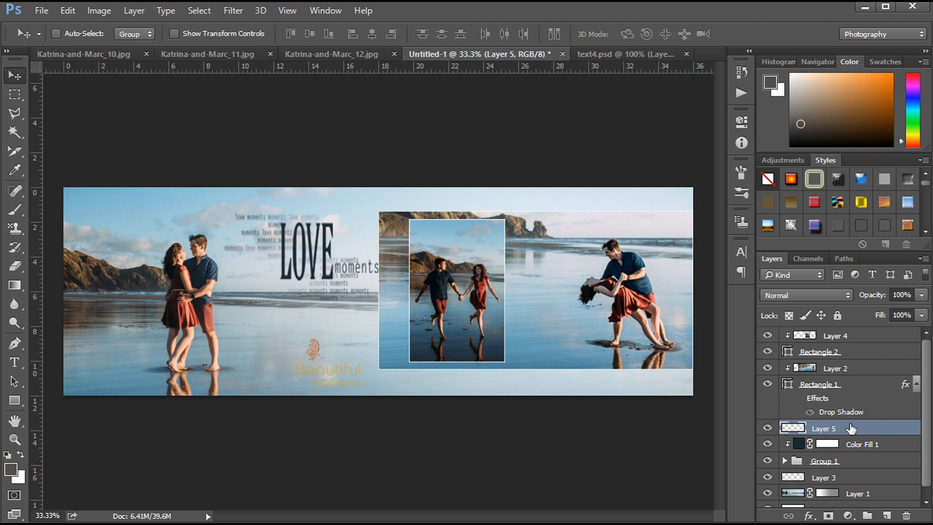
- Add a linear 90° Gradient fill layer above Layer 5 and clip it to the Beautiful moments artwork
left_click(848, 515)
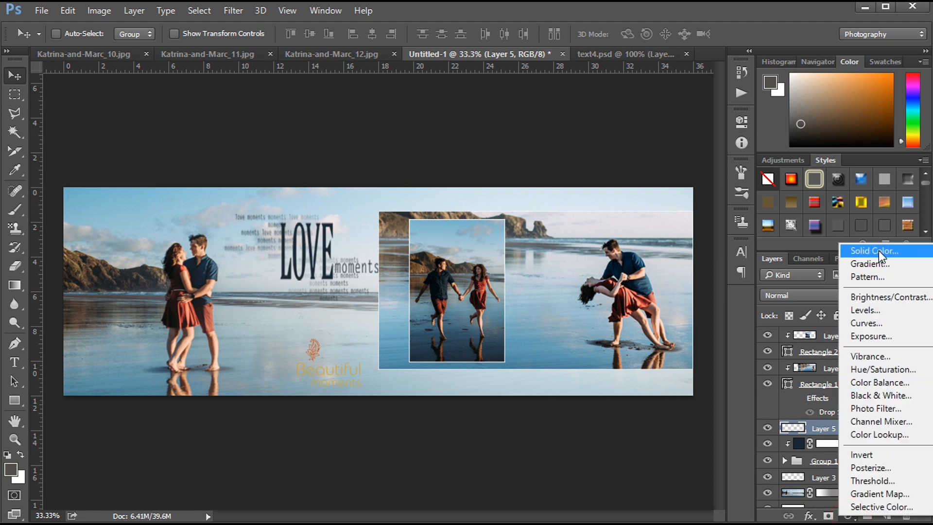
left_click(869, 263)
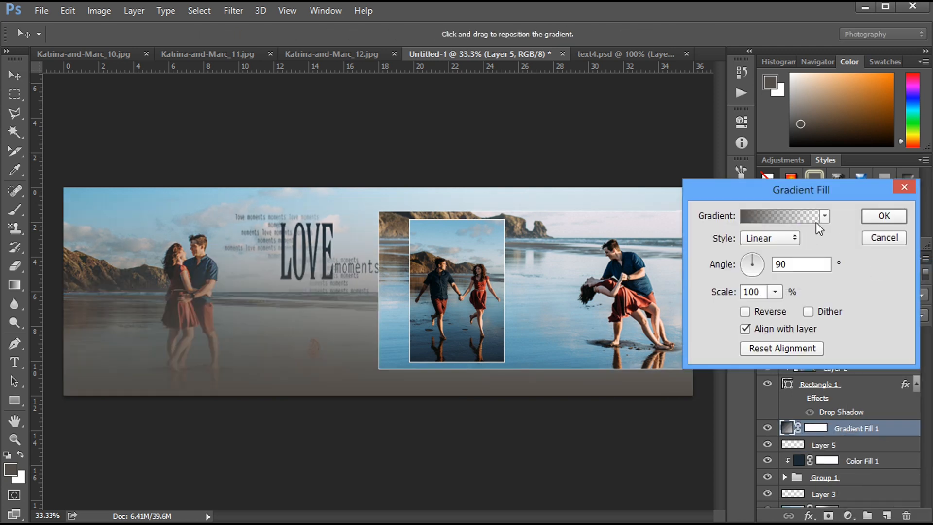
left_click(887, 215)
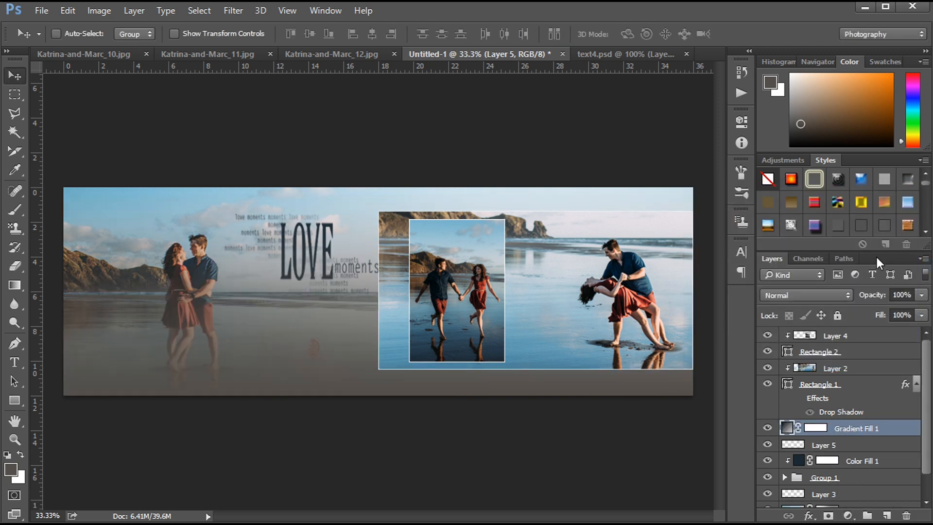
left_click_drag(833, 443, 833, 431)
left_click(833, 430, "alt")
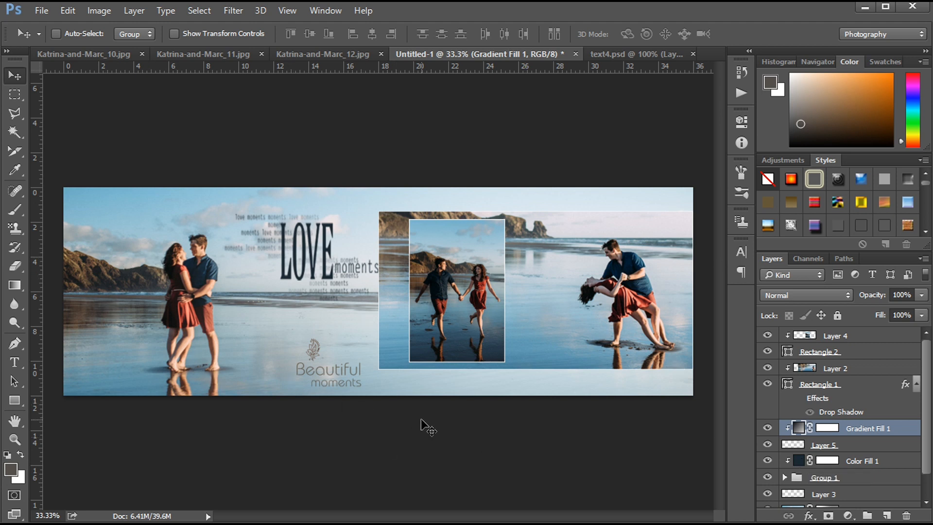
- Lower the opacity of the LOVE moments group, Group 1, to 69%
left_click(822, 481)
mouse_move(875, 299)
left_mouse_down()
mouse_move(865, 300)
mouse_move(875, 297)
left_mouse_up()
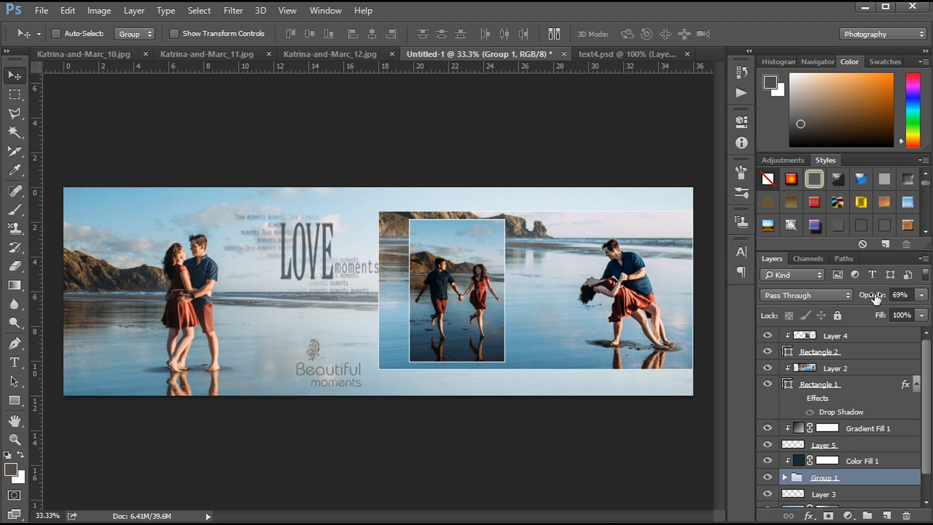